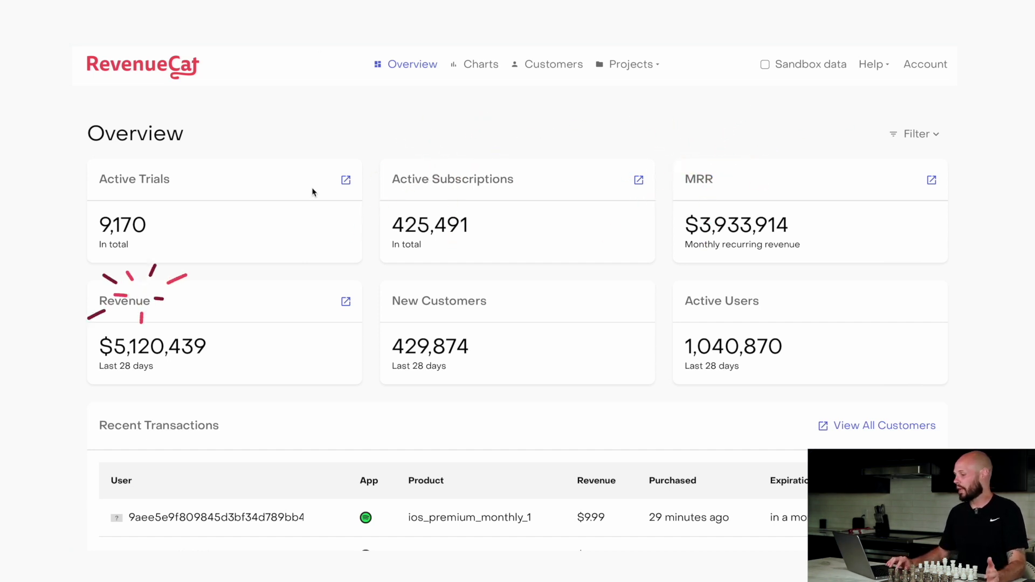
Browse Recent Transactions on the Overview, then open Charts to the Active Subscriptions chart
scroll(361, 272, down, 5)
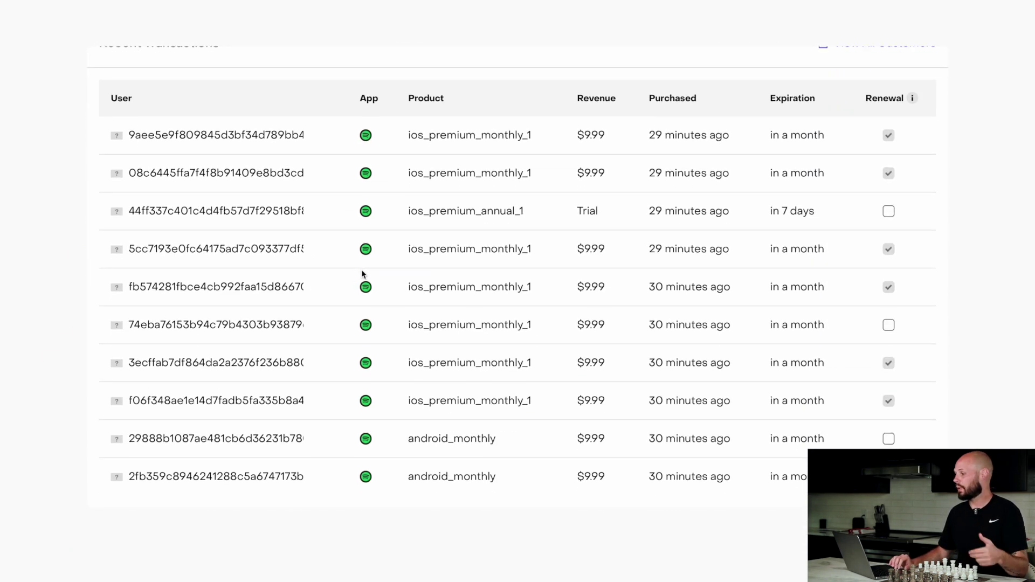
scroll(363, 274, up, 3)
scroll(361, 273, up, 4)
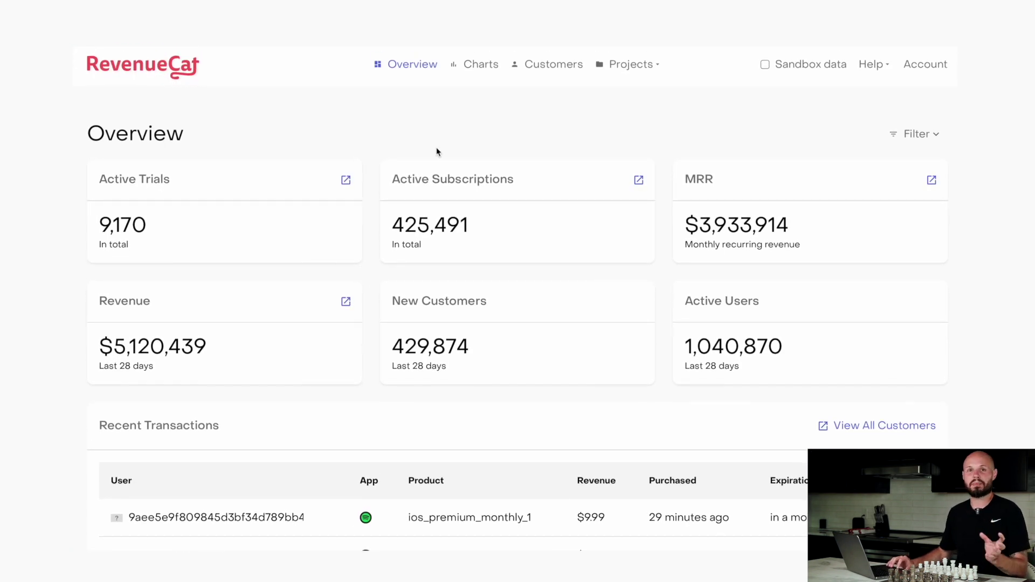
click(476, 69)
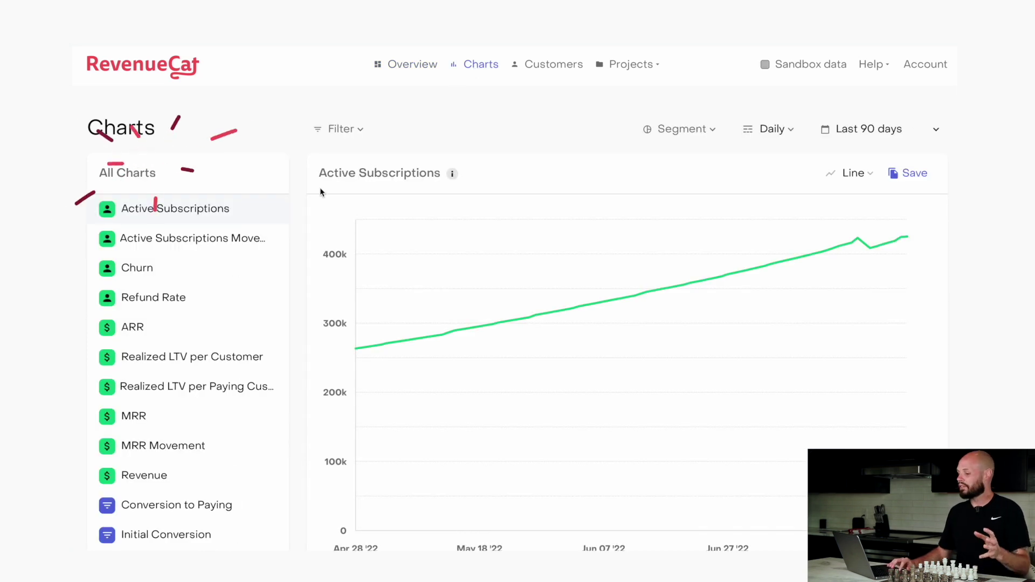
scroll(196, 275, down, 3)
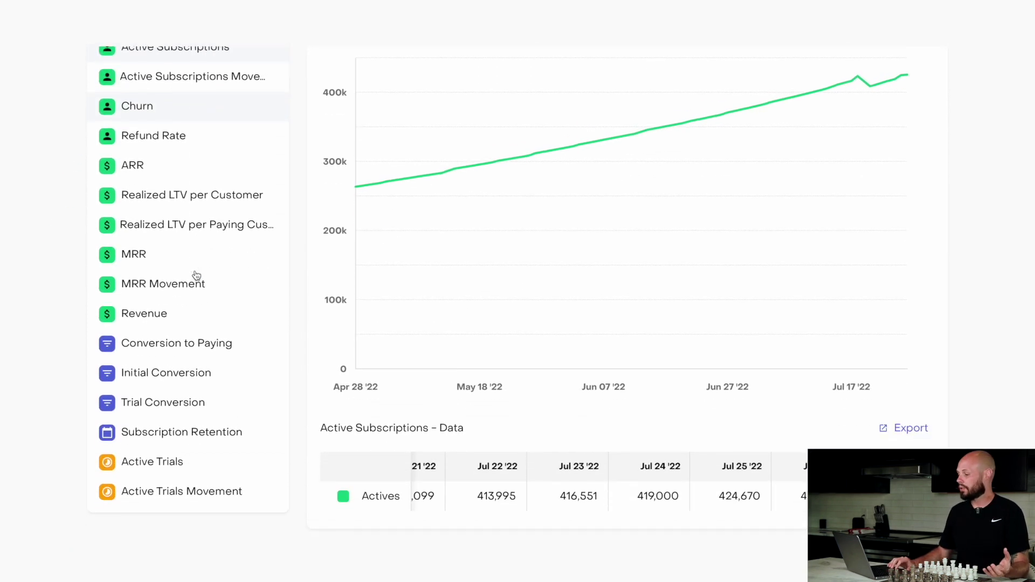
scroll(196, 275, up, 3)
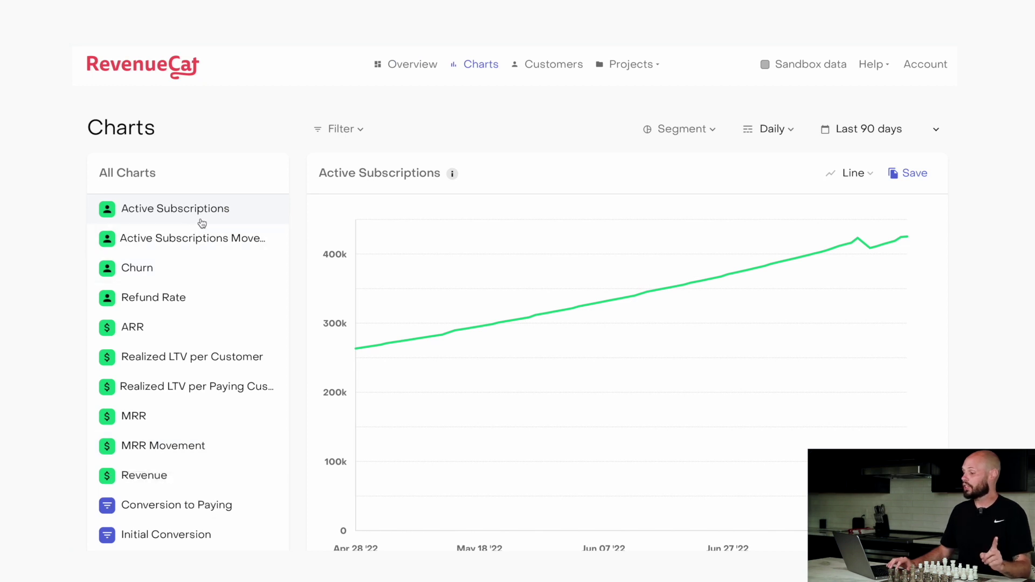
click(357, 131)
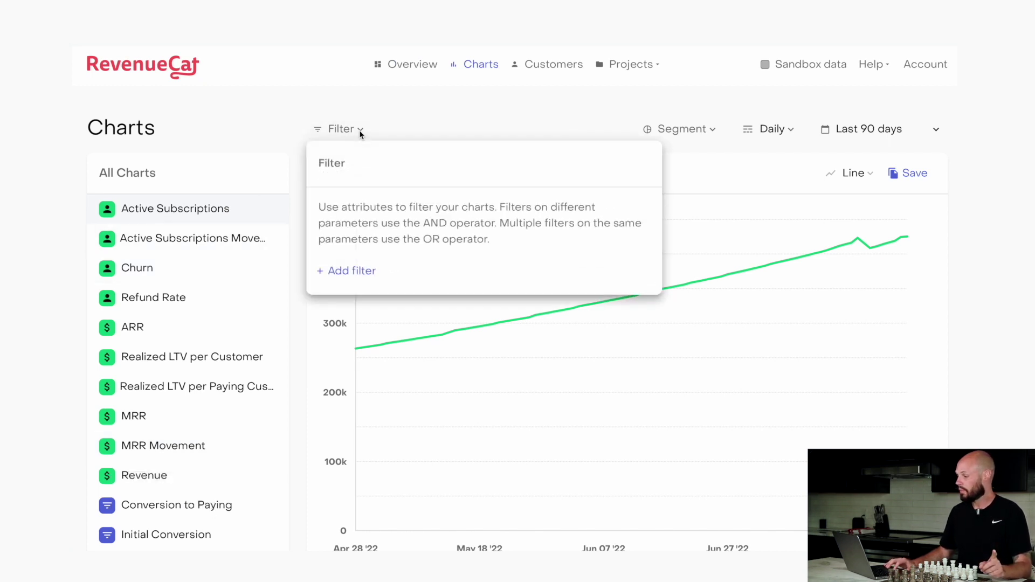
click(331, 273)
click(415, 221)
scroll(388, 345, down, 2)
scroll(369, 371, up, 2)
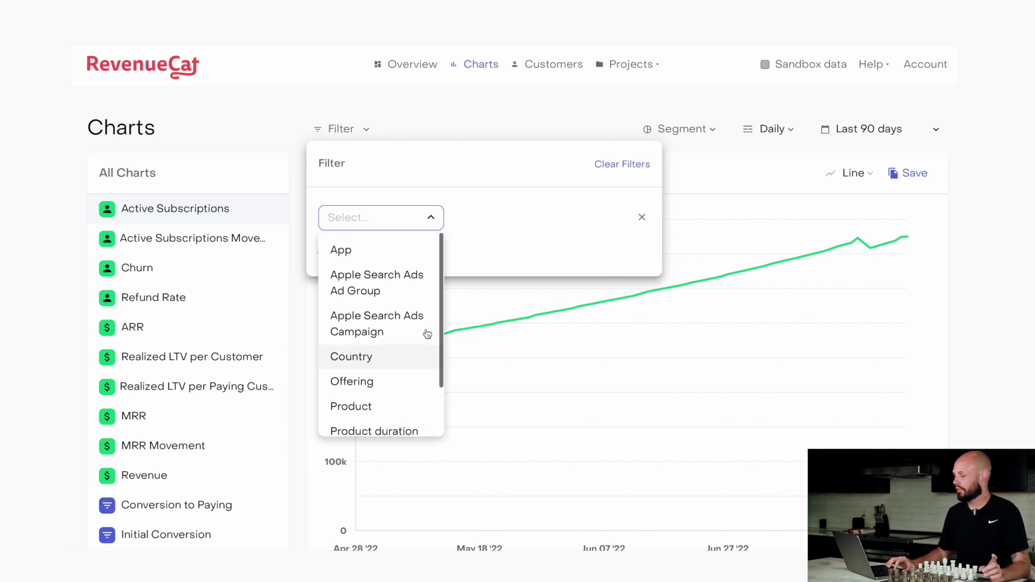
click(643, 220)
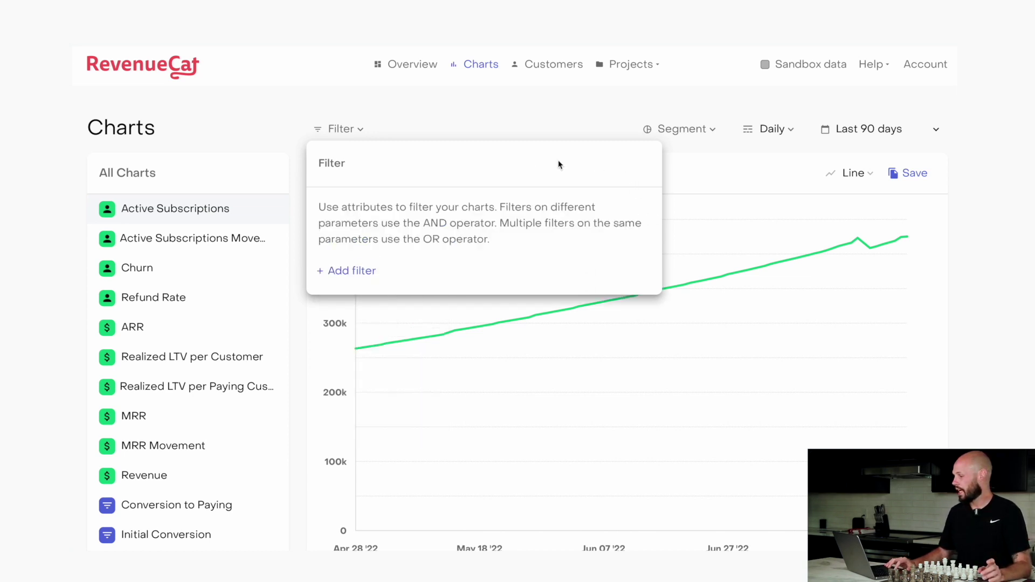
click(674, 129)
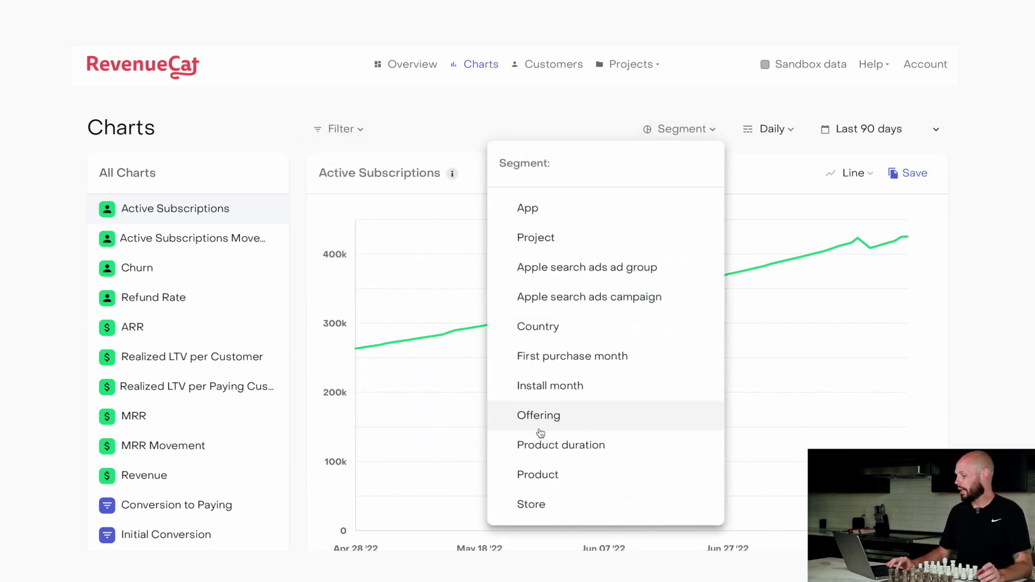
click(534, 503)
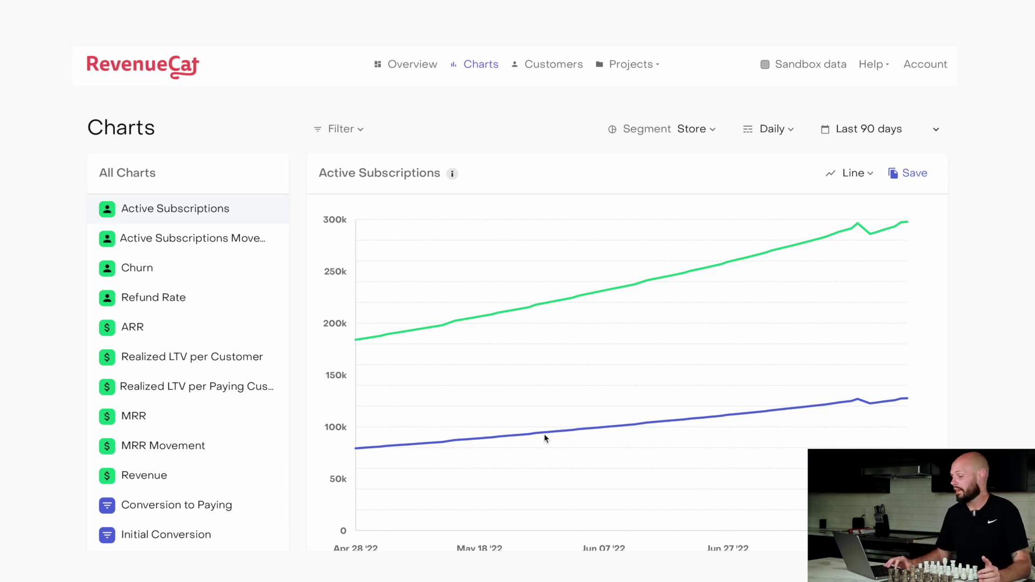
click(693, 130)
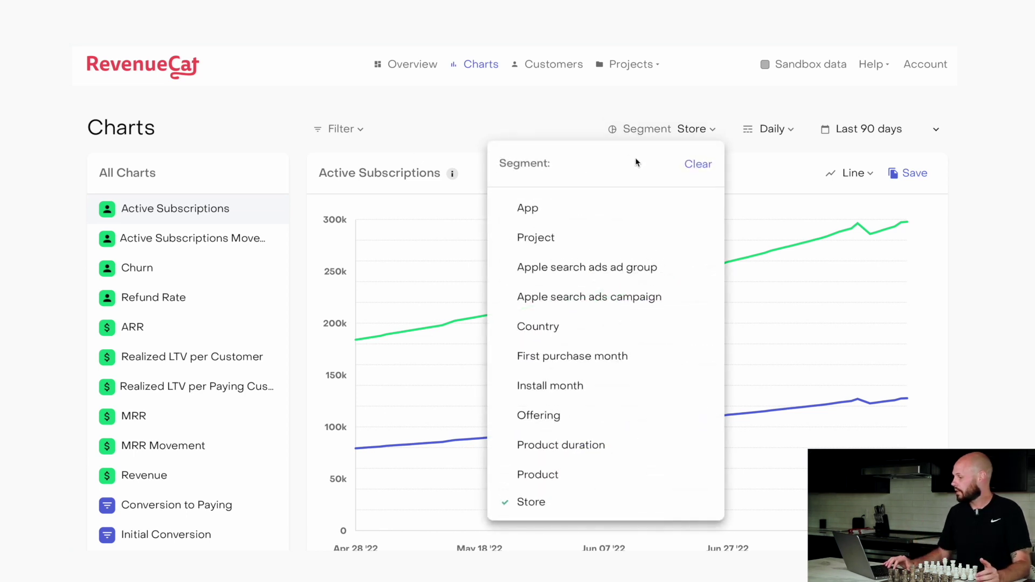
click(697, 168)
click(587, 112)
click(762, 135)
click(760, 105)
click(860, 135)
click(872, 108)
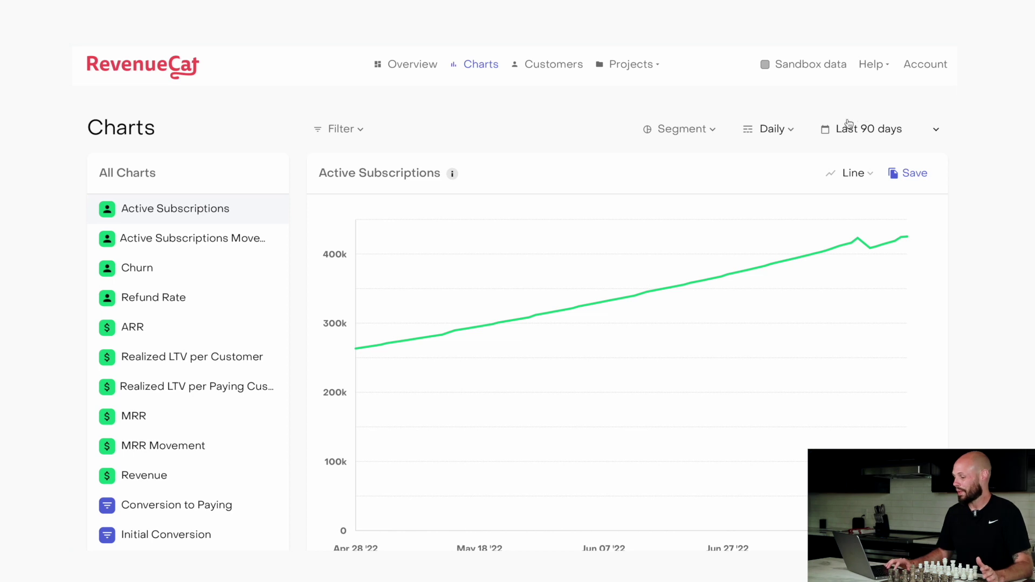
Switch from Active Subscriptions to the Churn chart, then to the MRR Movement chart
scroll(173, 208, down, 1)
click(162, 220)
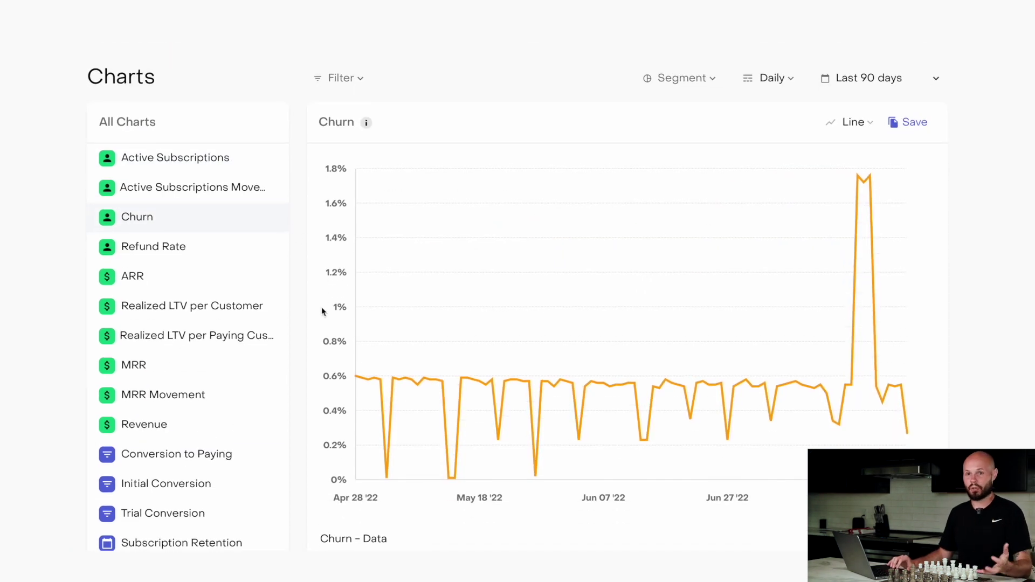
scroll(321, 306, down, 1)
mouse_move(467, 311)
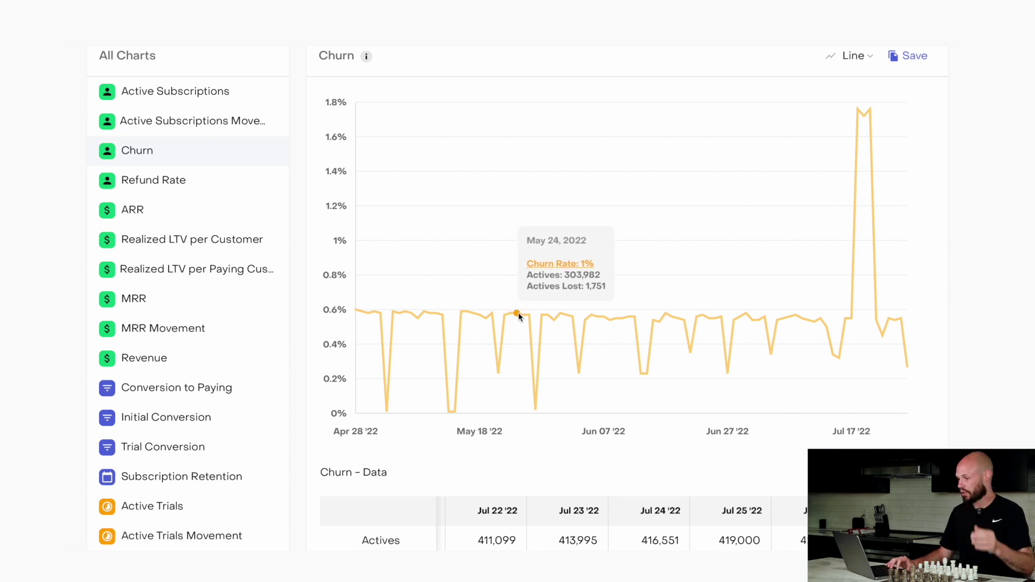
click(163, 328)
scroll(357, 380, down, 1)
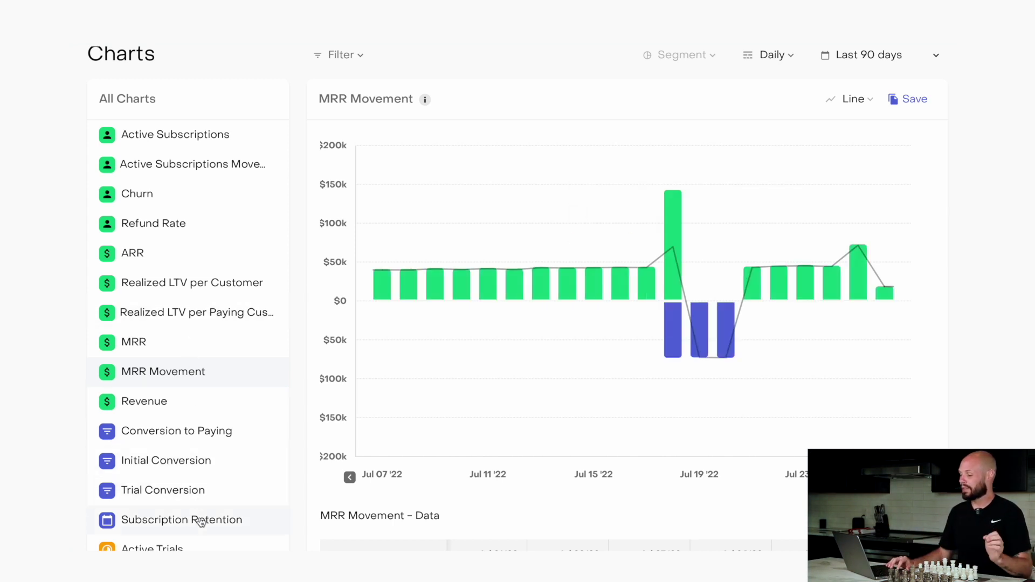
Open Subscription Retention, zoom the page out twice, and set the range to the last 12 months
click(200, 520)
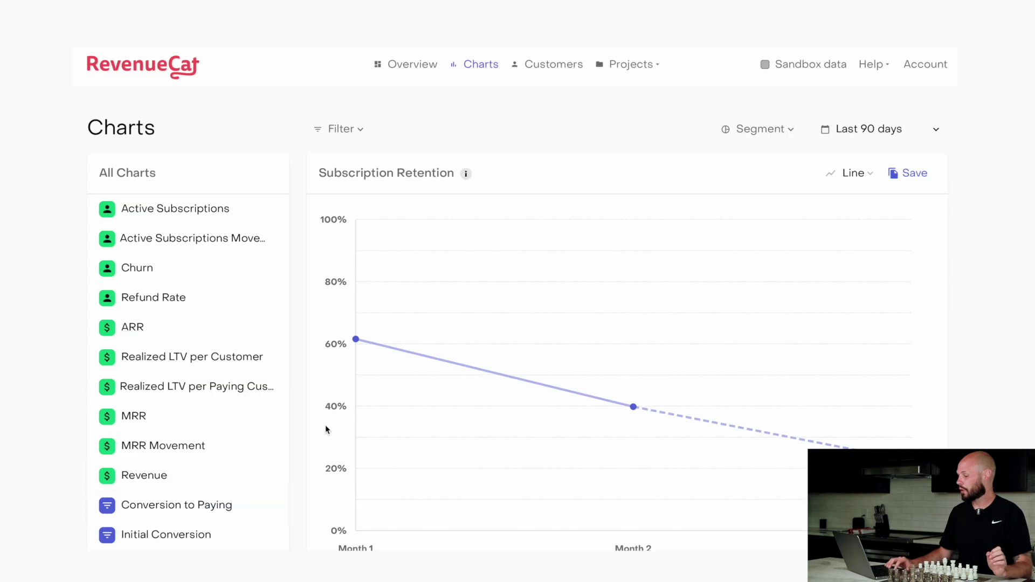
key(ctrl+minus)
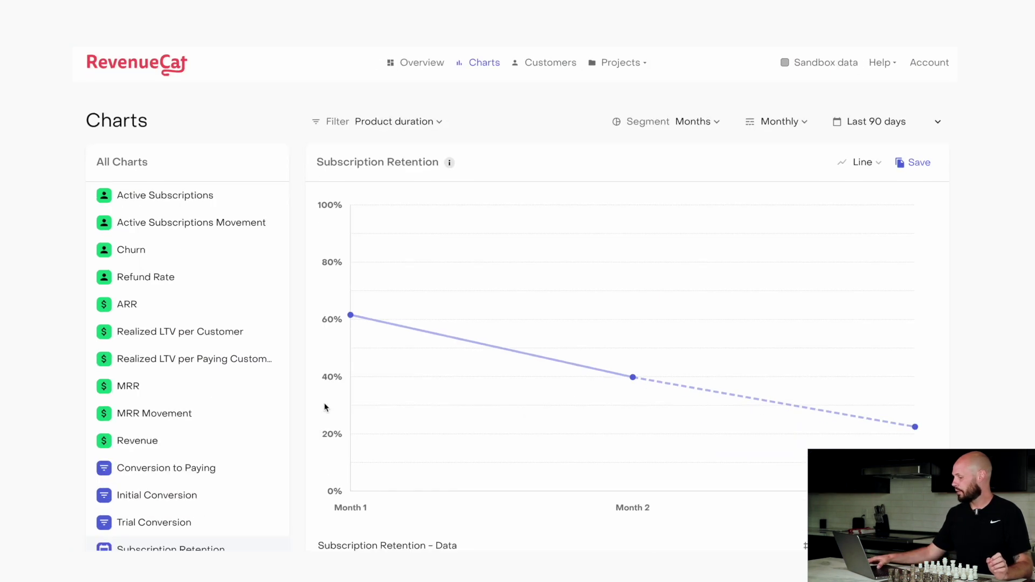
key(ctrl+minus)
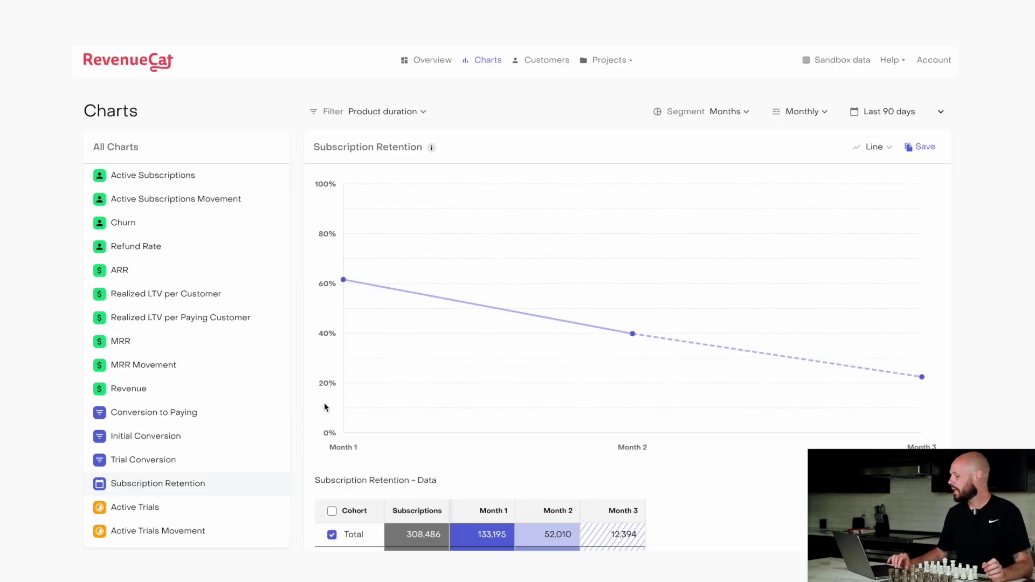
scroll(328, 405, down, 2)
scroll(327, 405, up, 2)
click(906, 119)
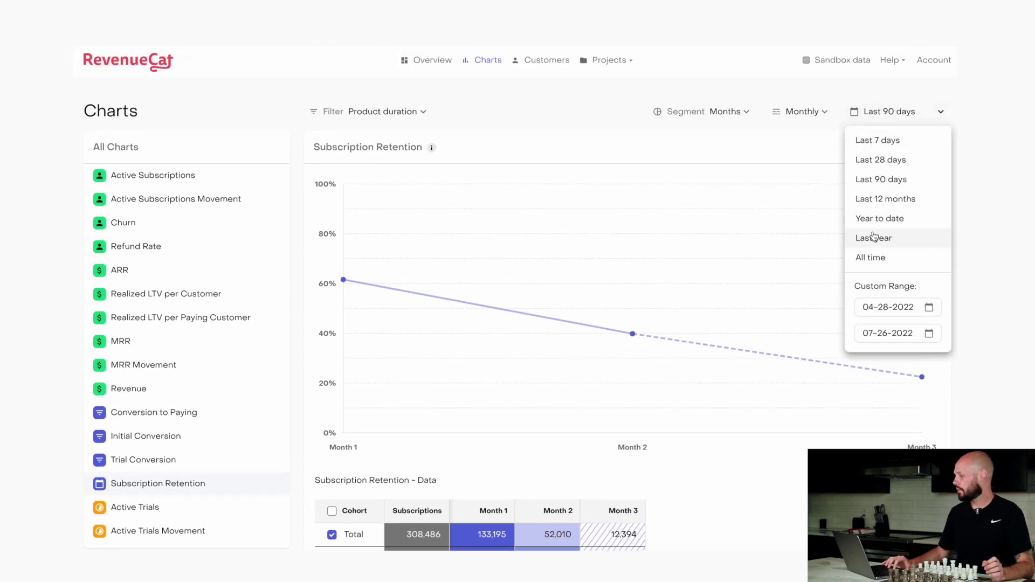
click(886, 197)
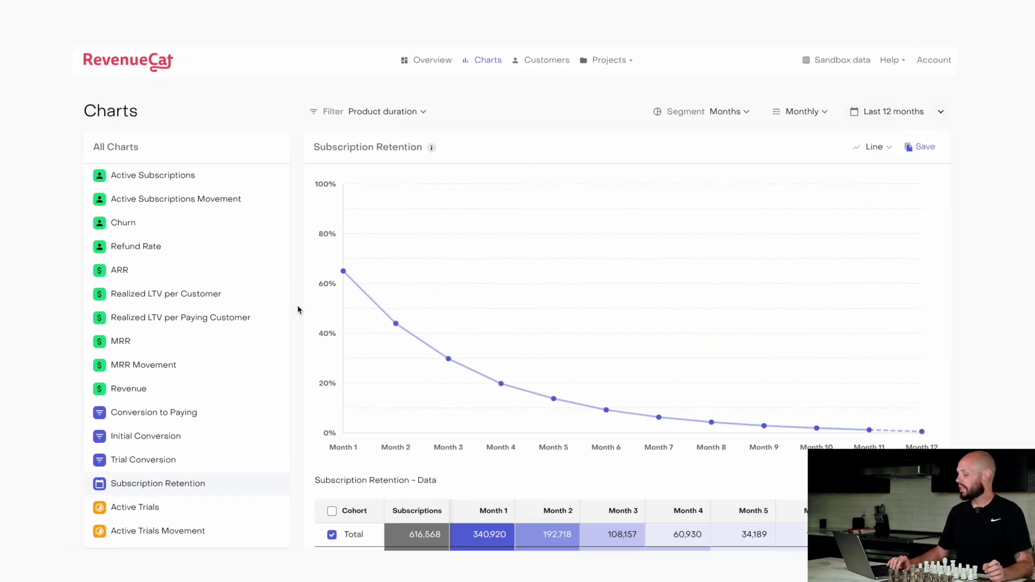
Tick the Nov '21 cohort row in the retention table to plot it beside the total
scroll(298, 310, down, 6)
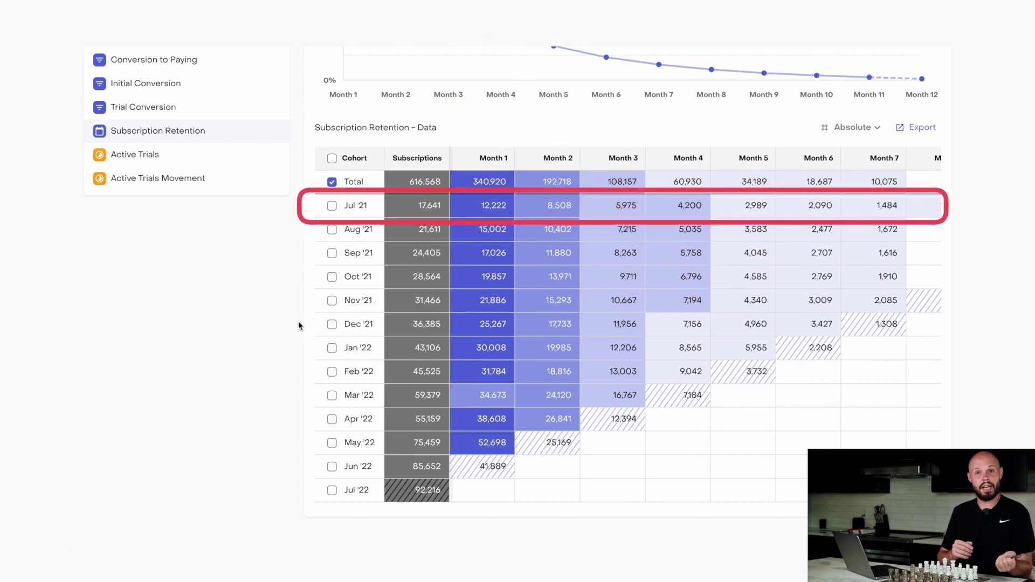
mouse_move(480, 205)
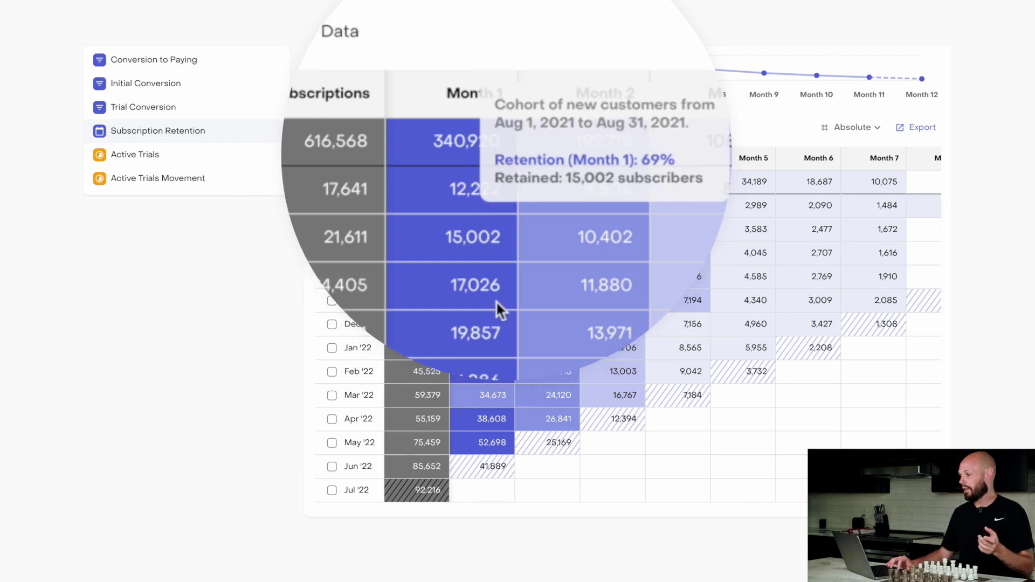
scroll(480, 301, up, 4)
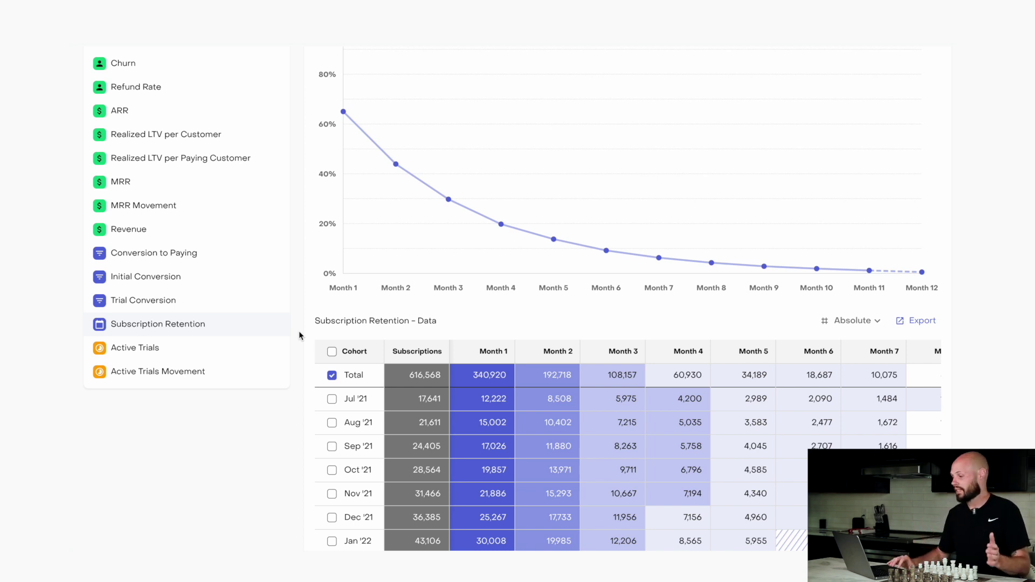
scroll(299, 336, down, 3)
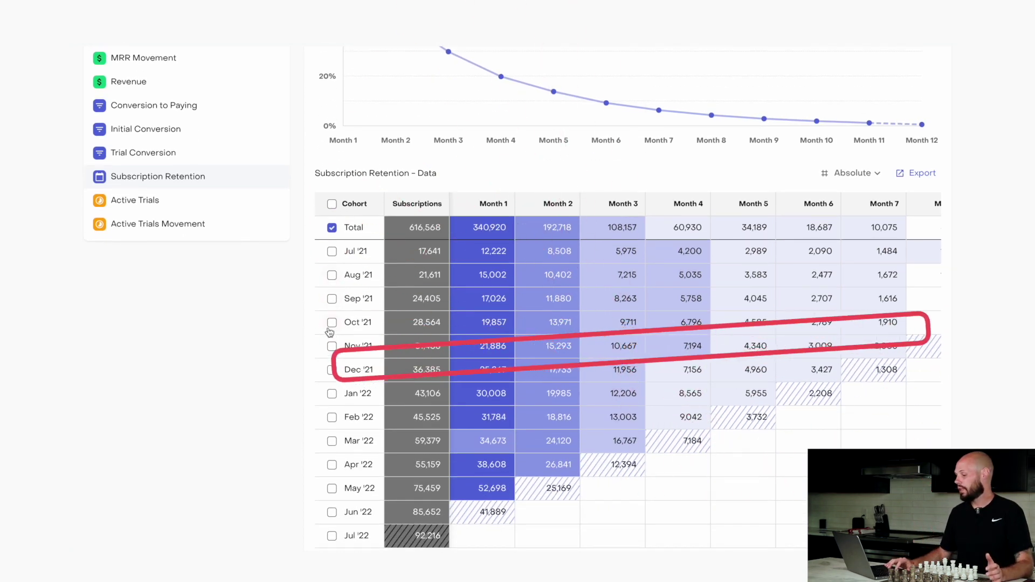
click(332, 346)
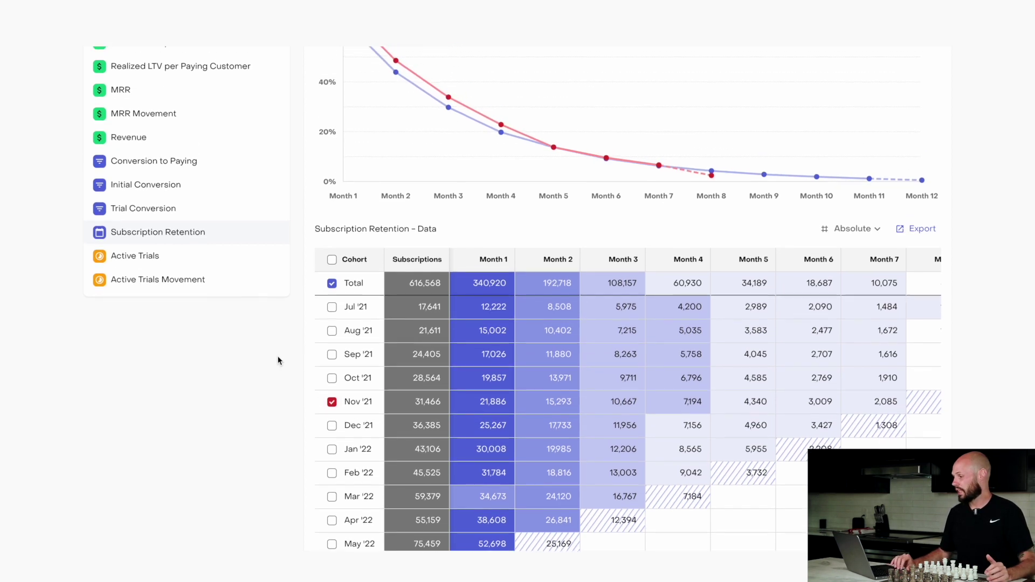
scroll(279, 360, up, 1)
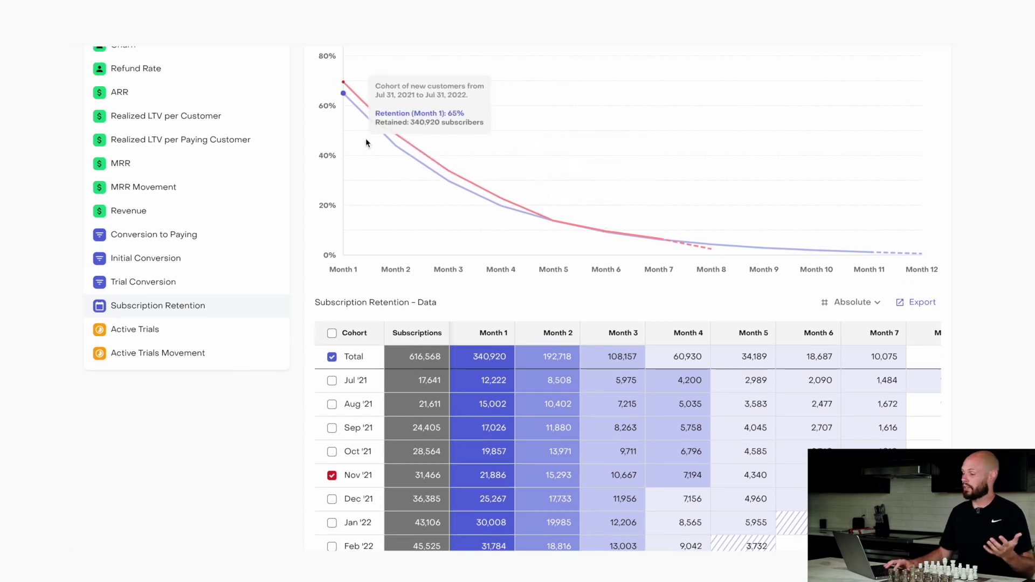
scroll(356, 265, down, 2)
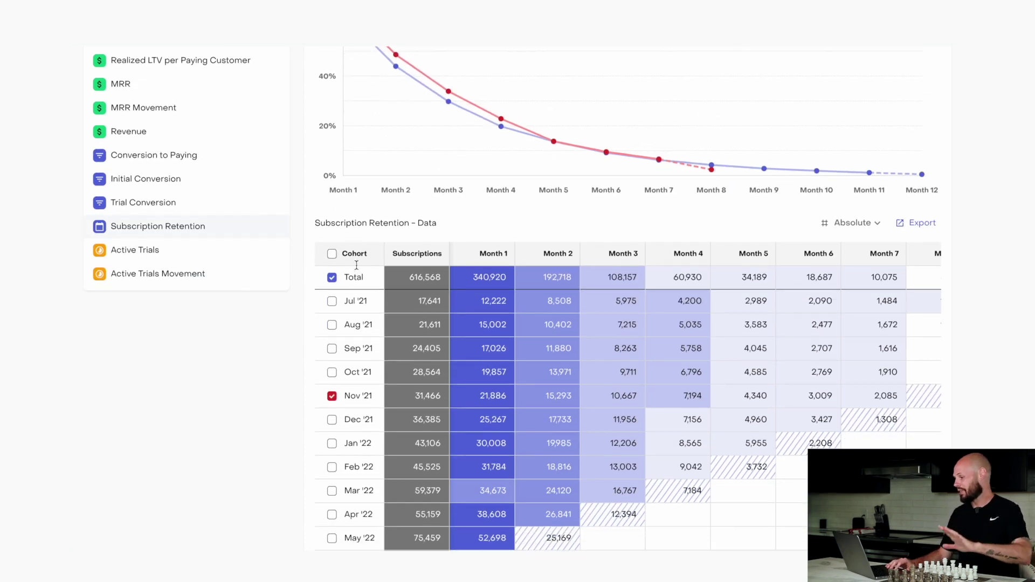
scroll(357, 266, down, 2)
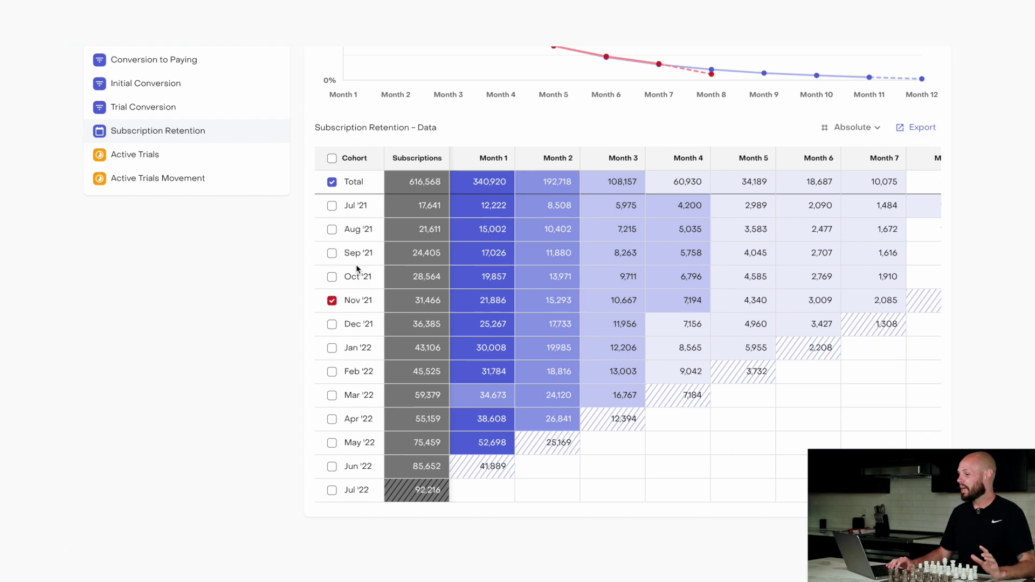
scroll(355, 264, up, 7)
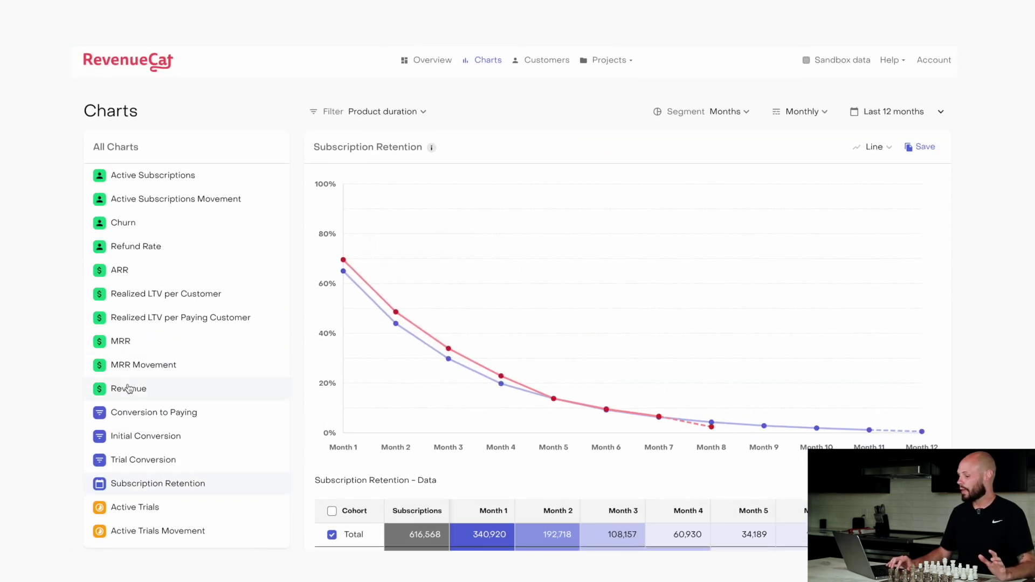
Open the Revenue chart and cycle its display through Stacked area and Column to Stacked Column
click(128, 389)
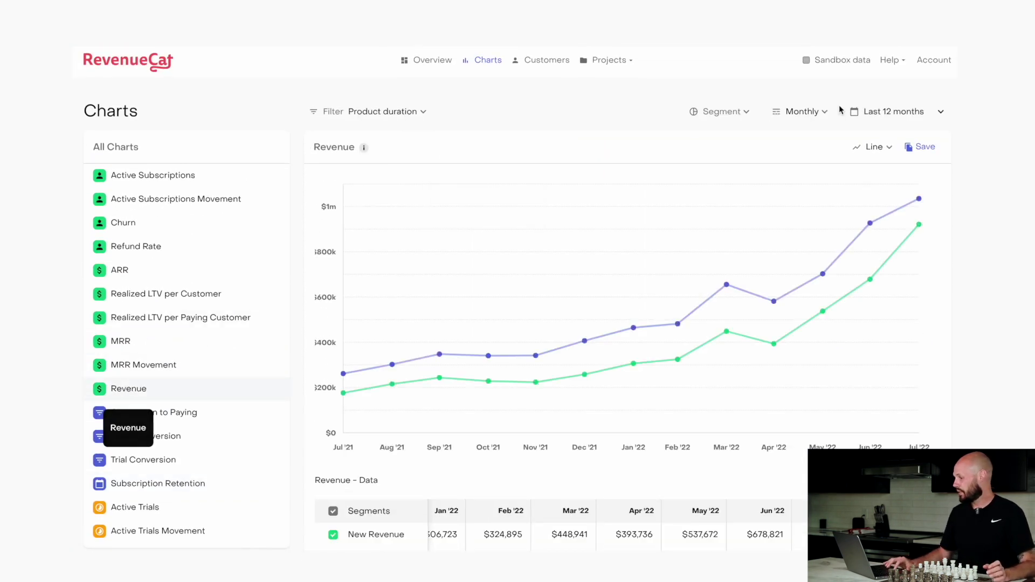
click(882, 153)
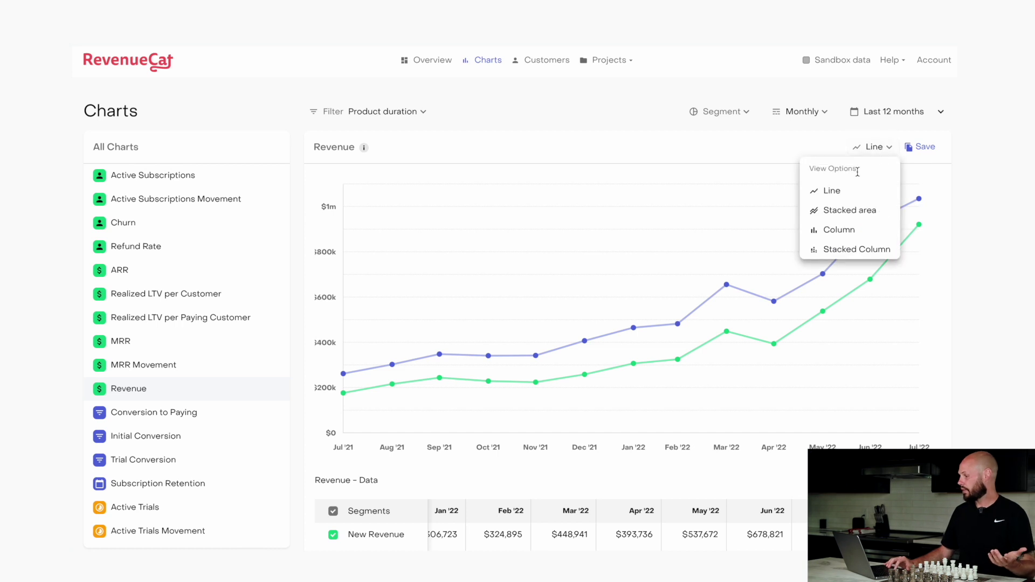
click(832, 213)
click(857, 147)
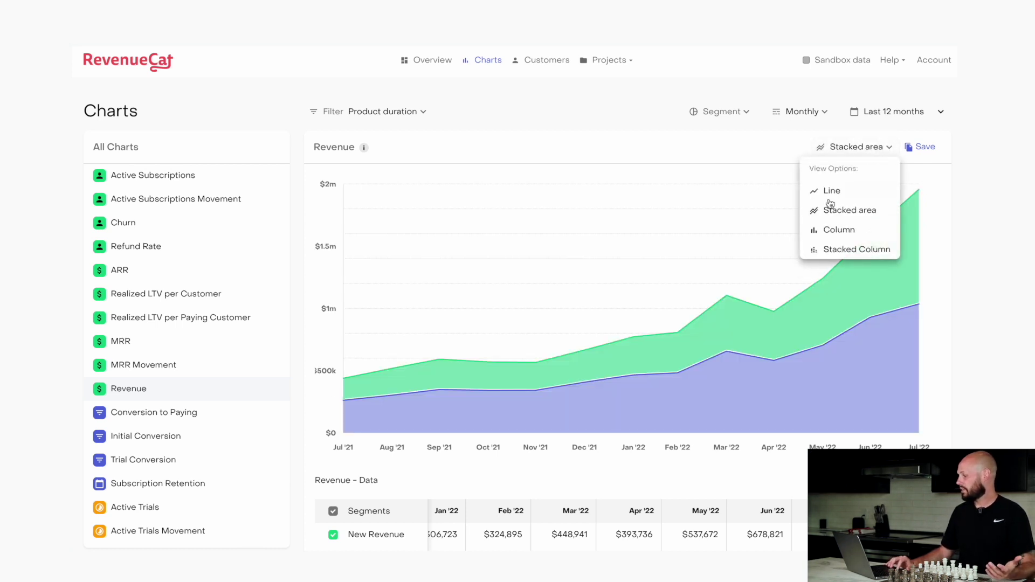
click(831, 231)
click(867, 146)
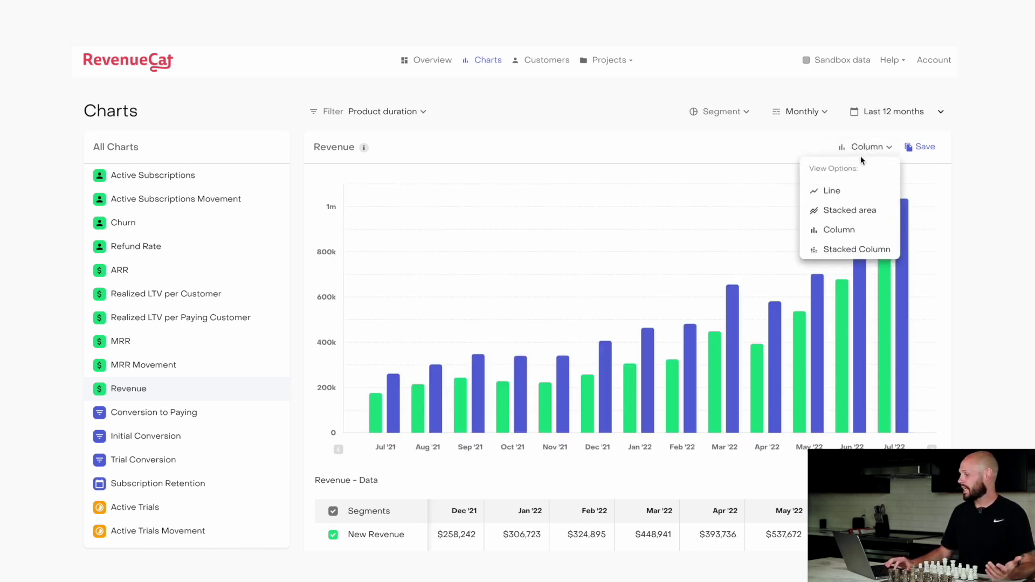
click(830, 250)
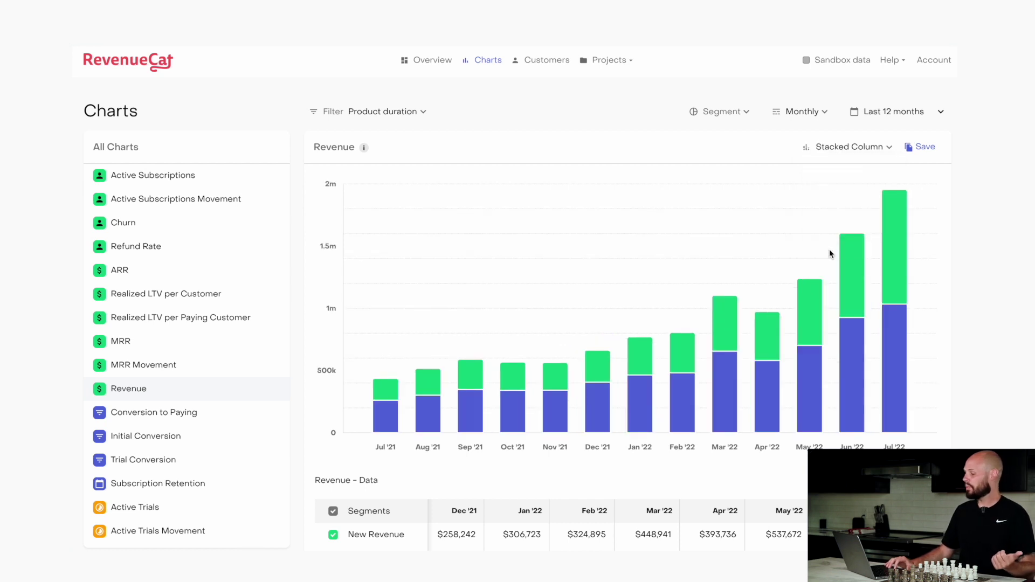
mouse_move(718, 312)
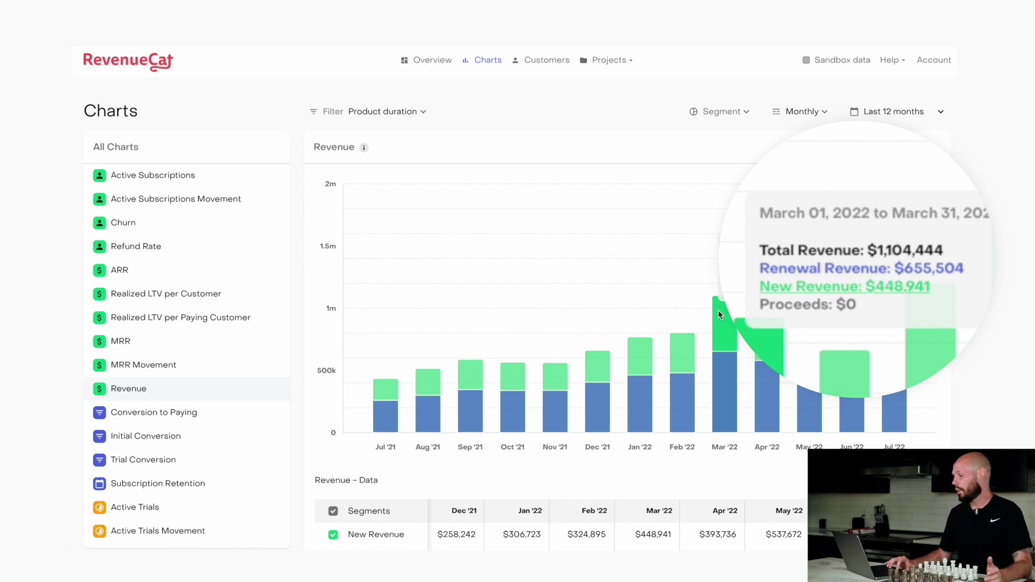
scroll(722, 324, down, 3)
scroll(722, 323, up, 3)
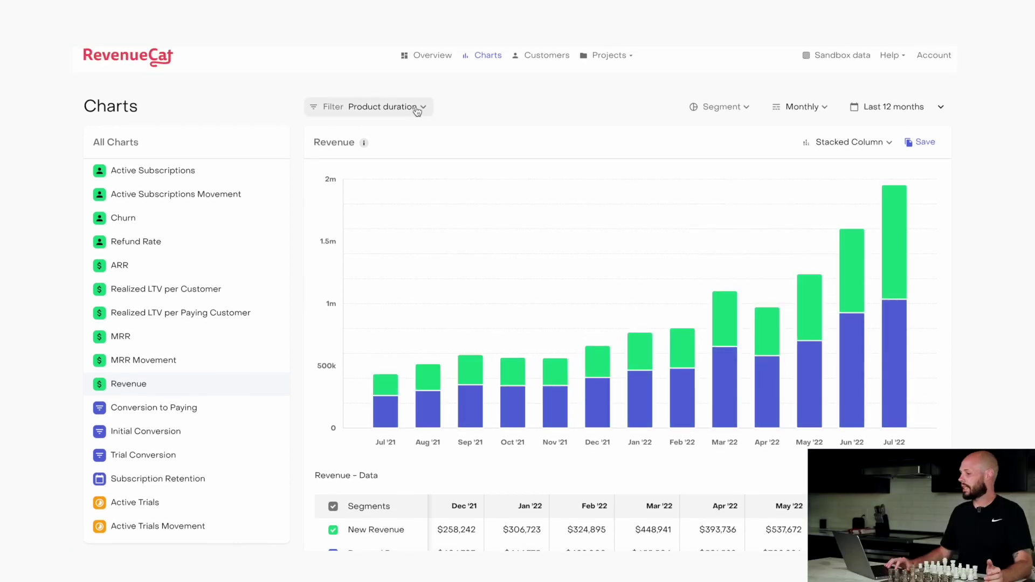
click(330, 110)
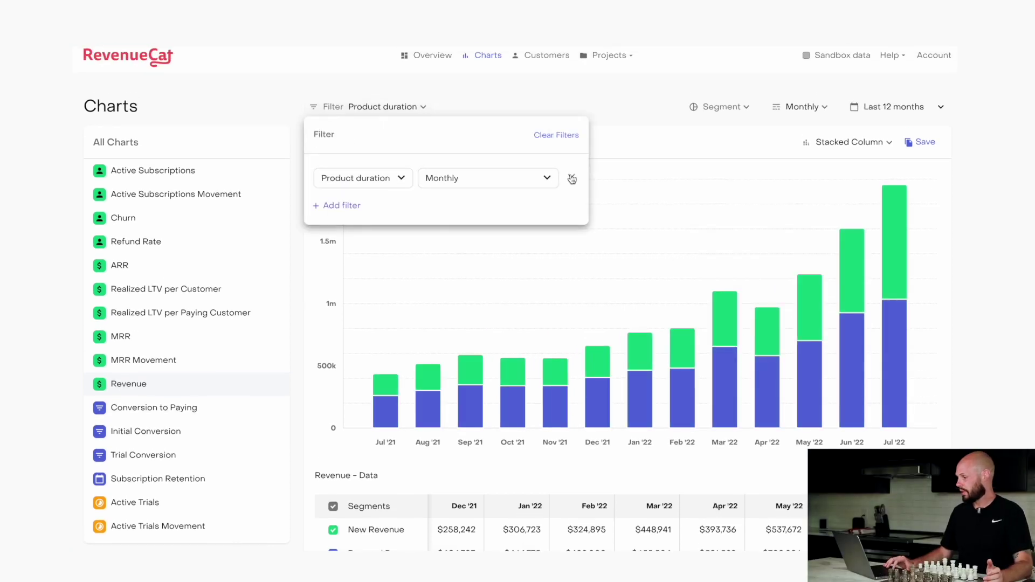
click(571, 178)
click(334, 107)
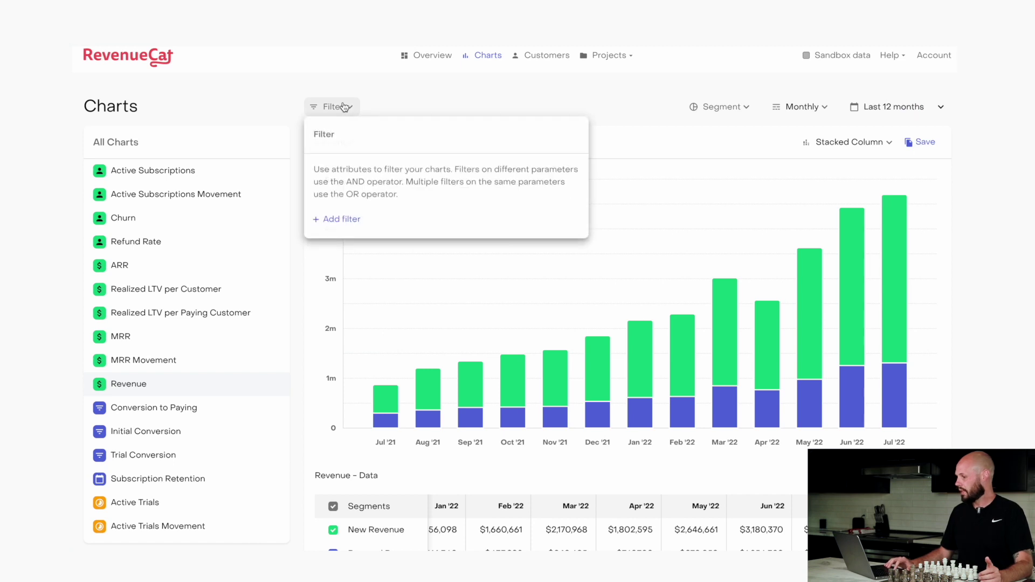
click(330, 231)
click(404, 180)
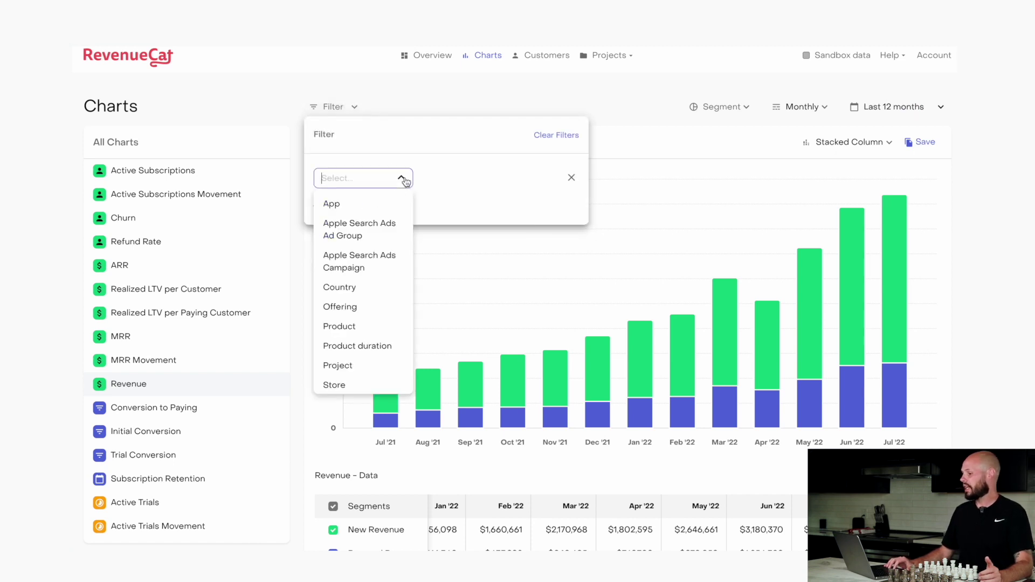
click(334, 385)
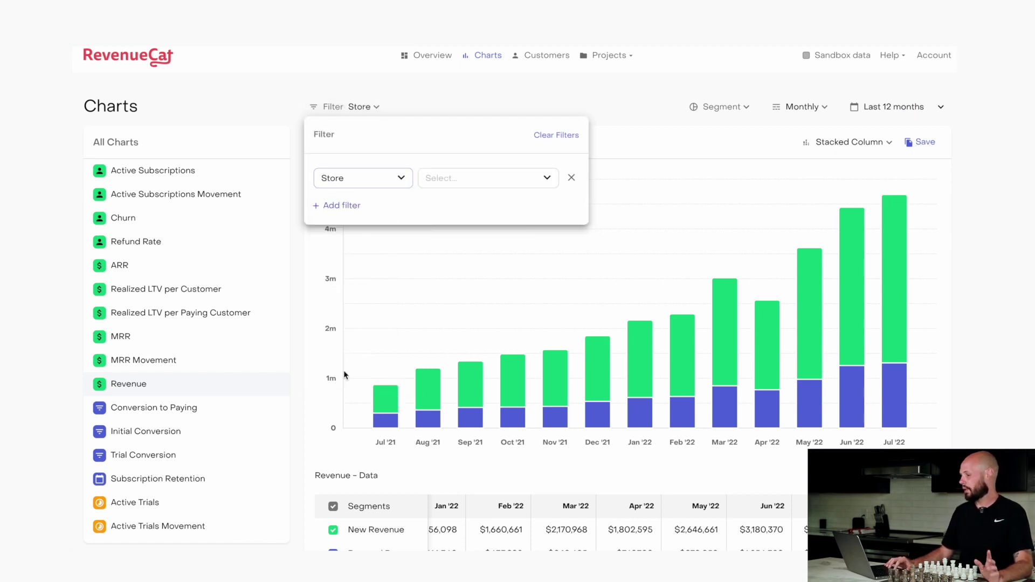
click(545, 187)
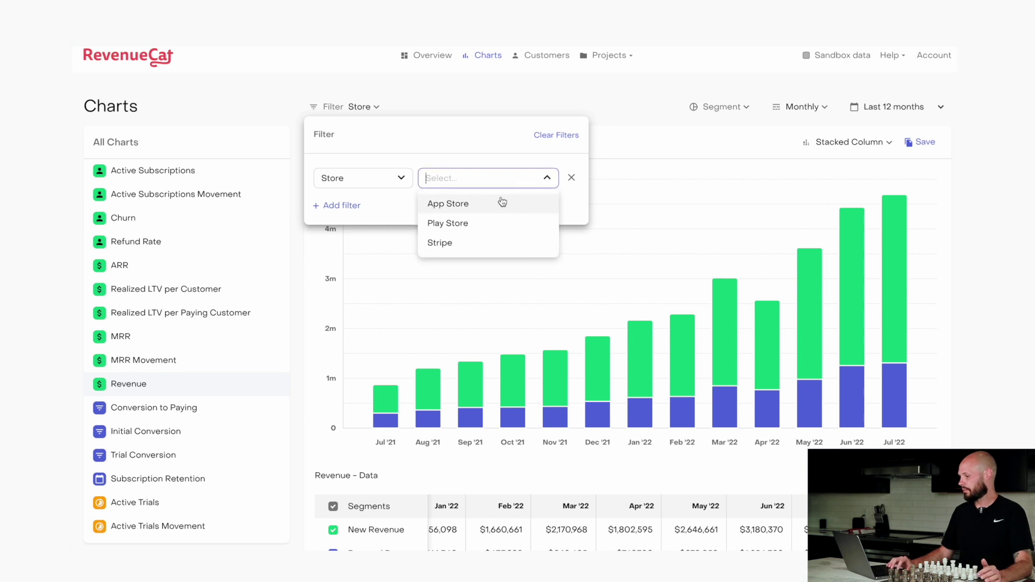
click(473, 210)
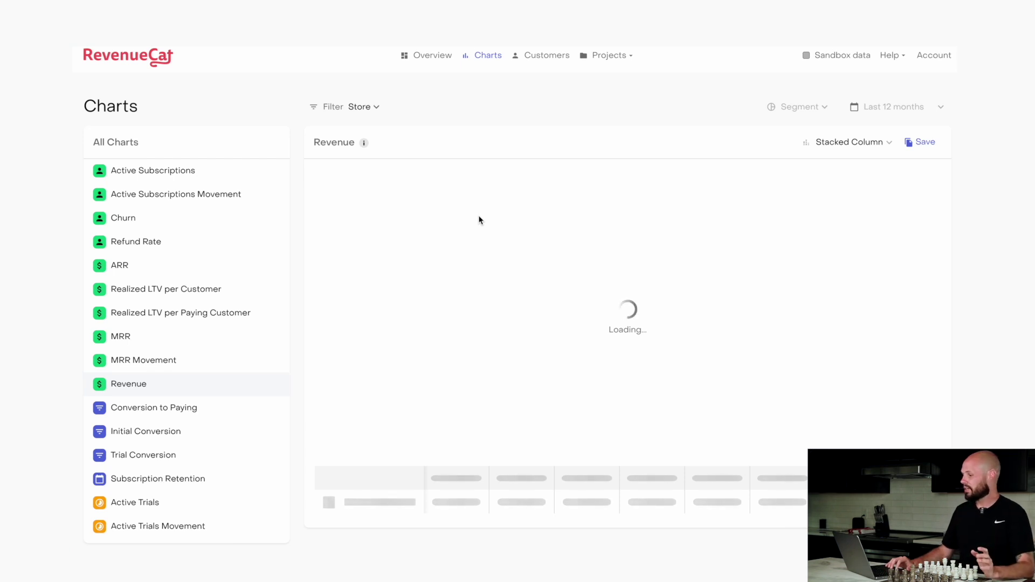
click(376, 107)
click(341, 205)
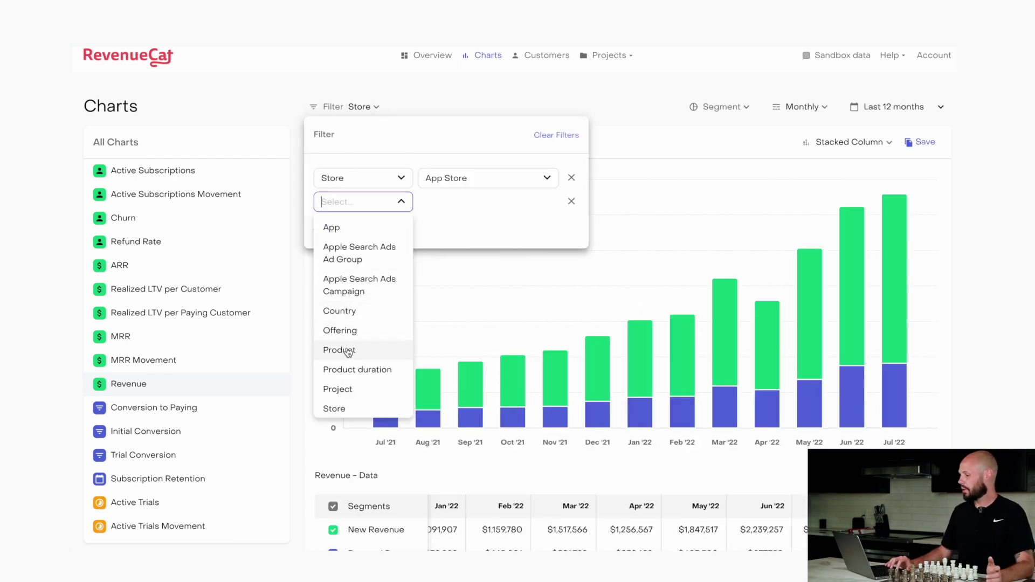
click(358, 348)
click(548, 204)
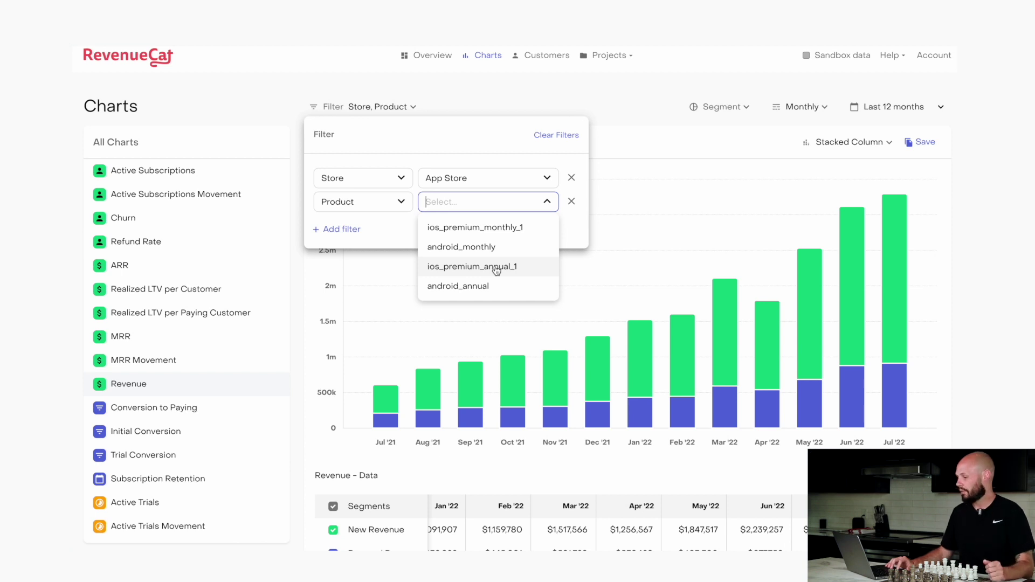
click(496, 267)
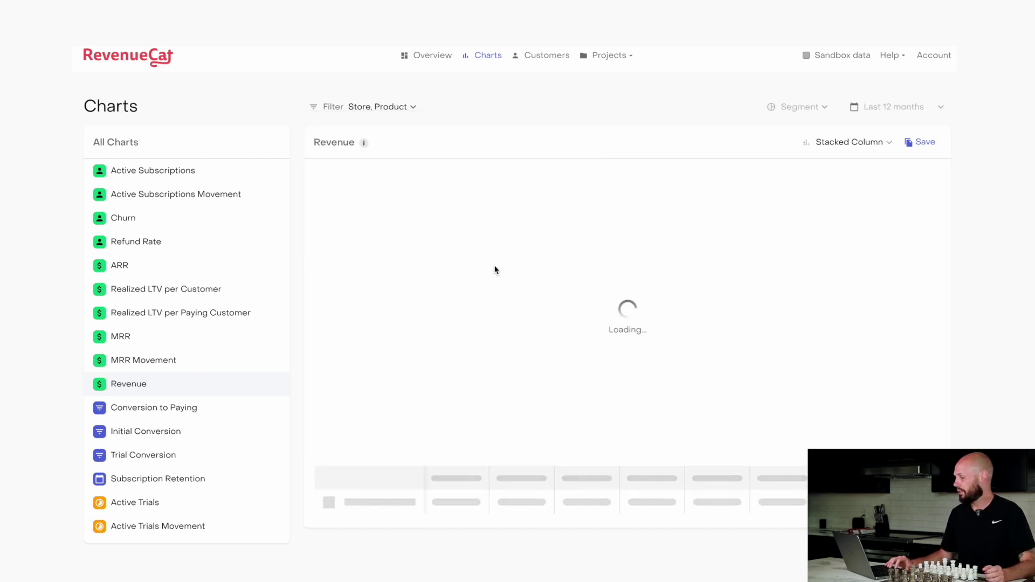
scroll(496, 269, down, 1)
mouse_move(565, 337)
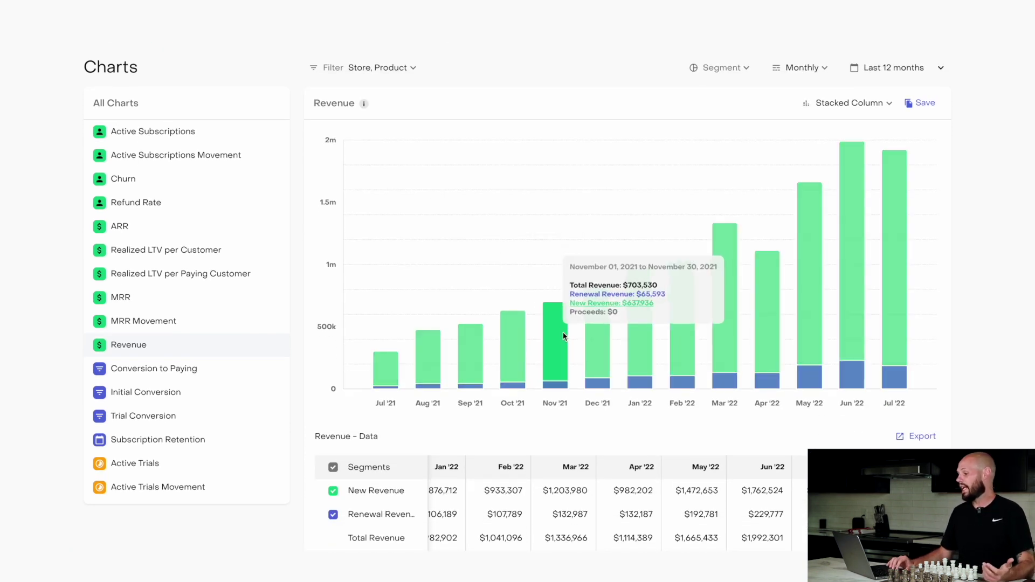
scroll(563, 336, down, 2)
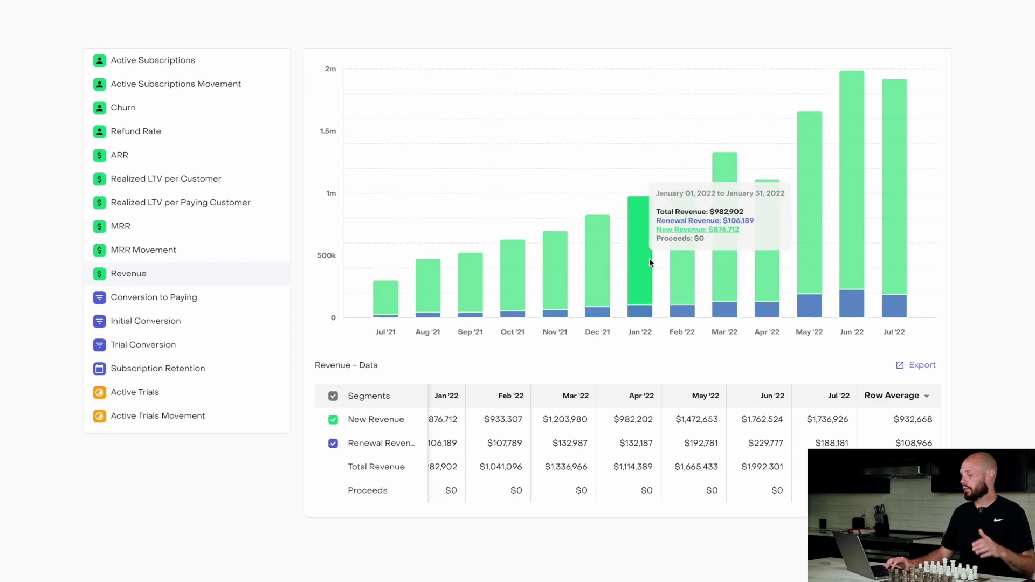
scroll(596, 261, up, 3)
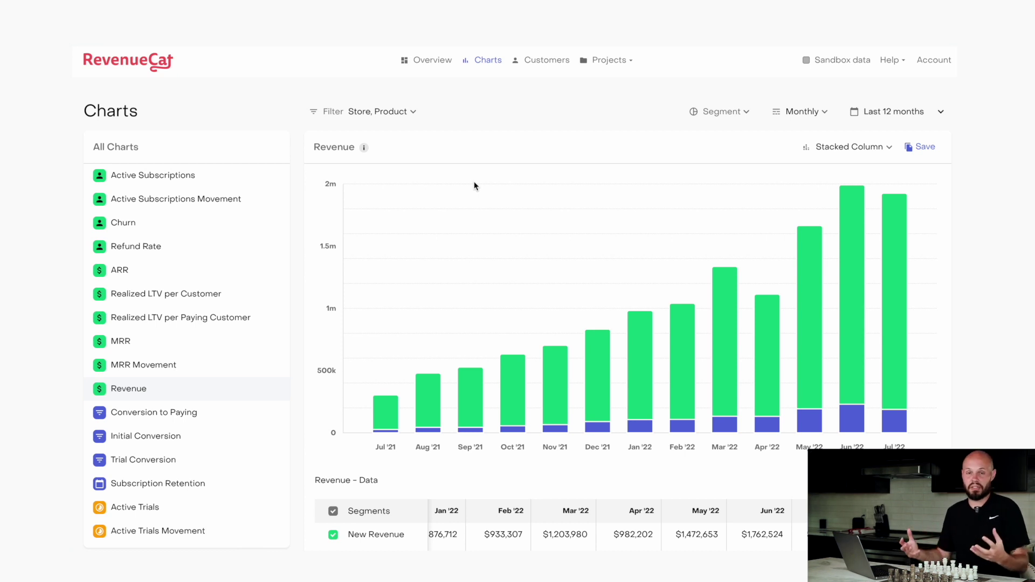
Clear all filters from the Revenue chart
click(411, 113)
click(555, 139)
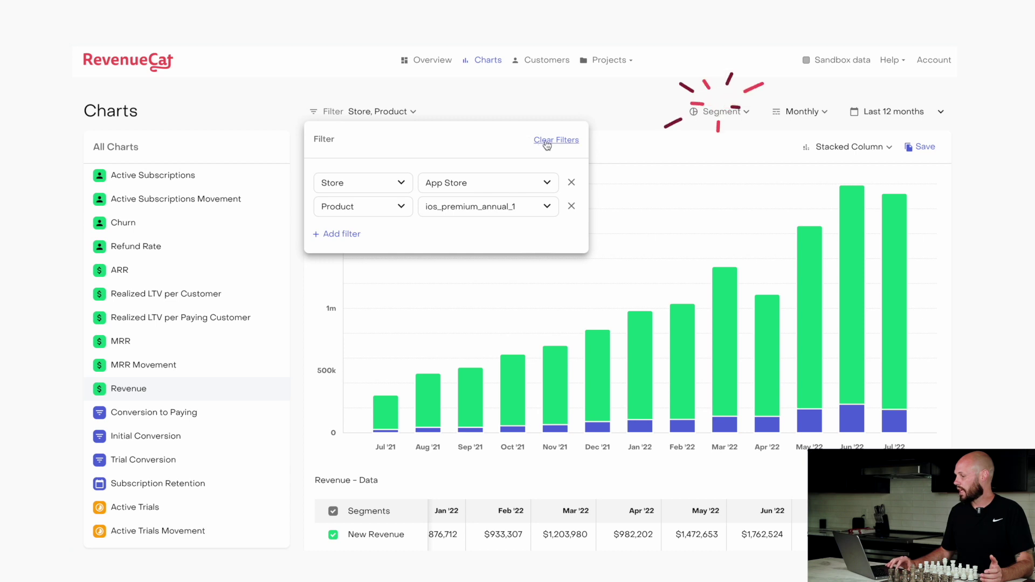
click(722, 114)
Segment the Revenue chart by Product and look through its data table
click(720, 112)
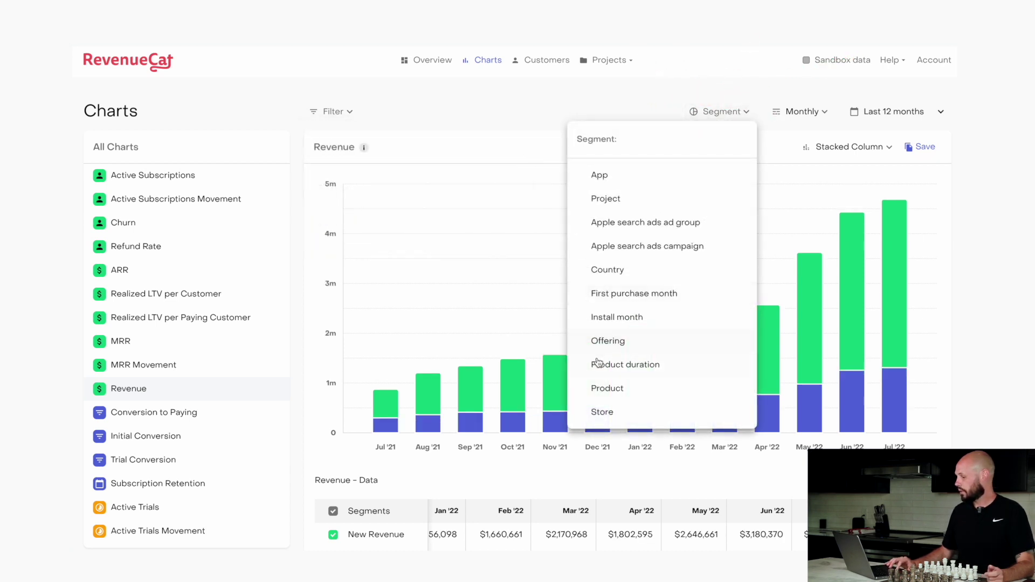
click(608, 389)
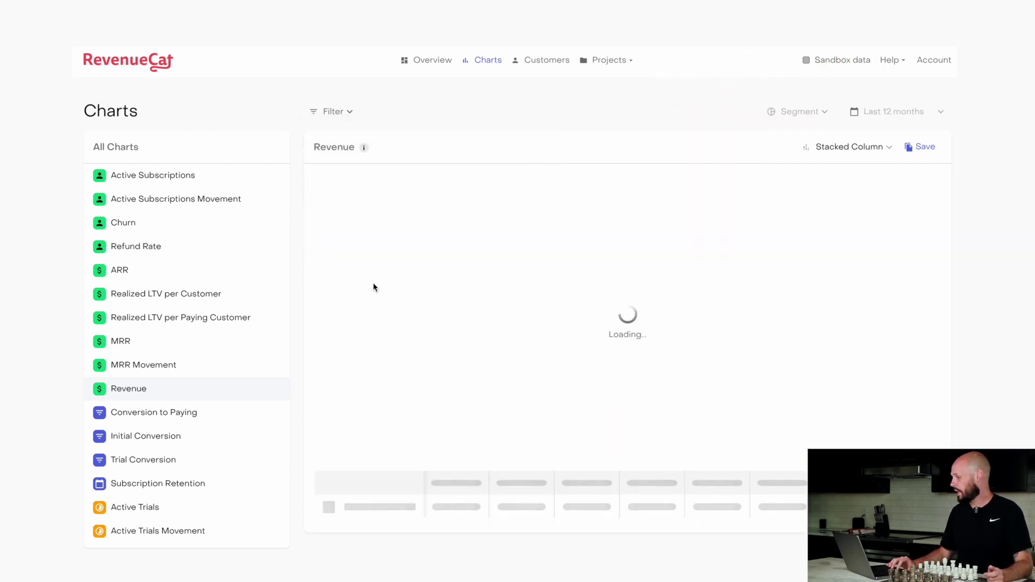
scroll(385, 268, down, 6)
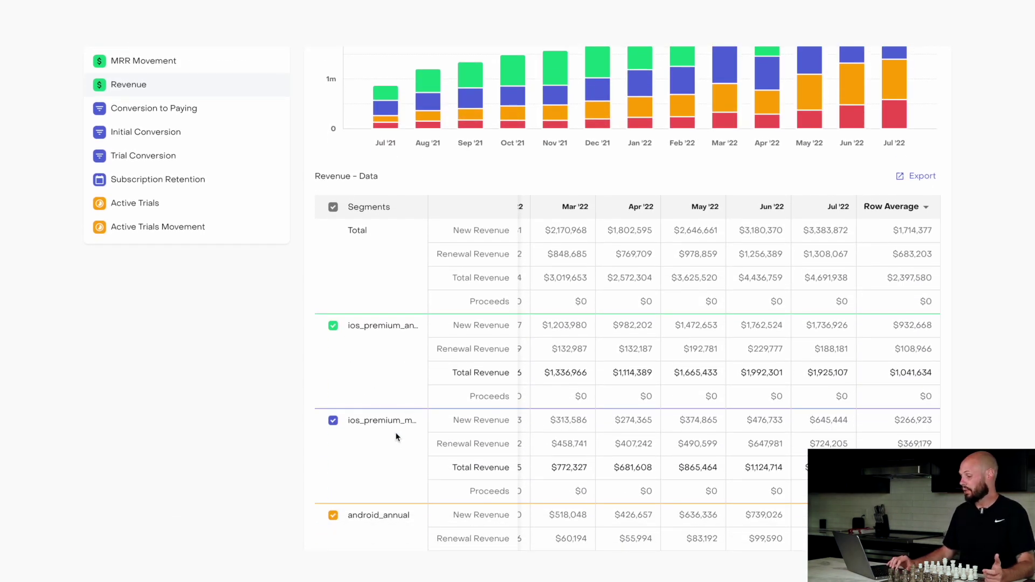
scroll(394, 431, down, 3)
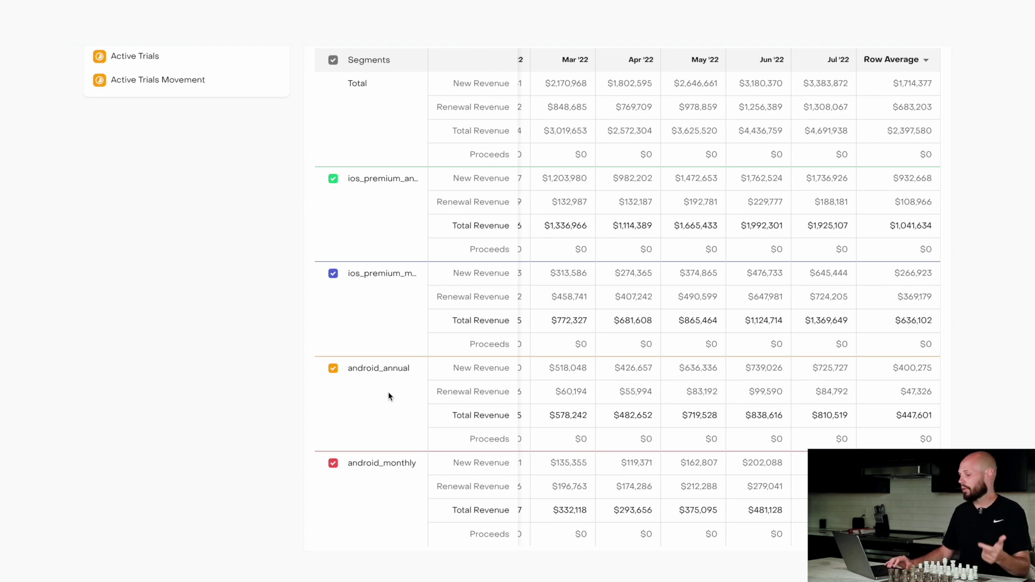
scroll(388, 396, up, 4)
scroll(388, 396, down, 5)
scroll(389, 393, up, 7)
scroll(539, 221, up, 1)
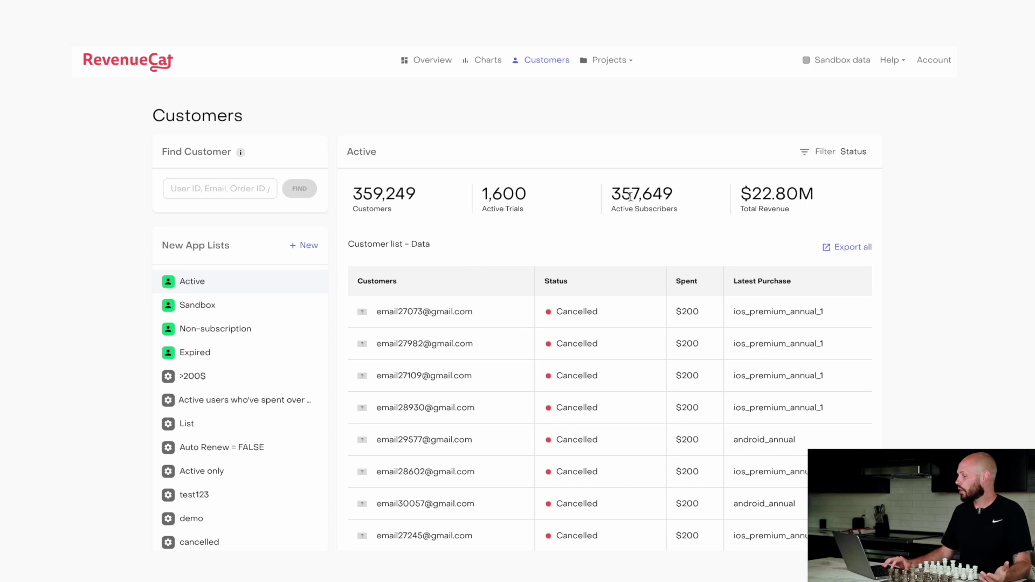
Filter the customer list to Status is Active
click(810, 155)
click(557, 323)
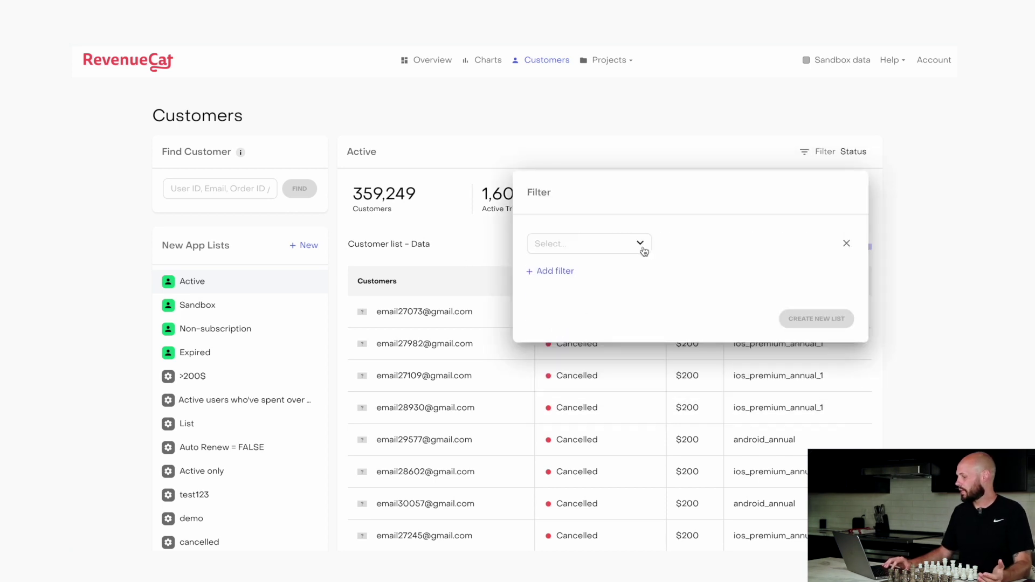
click(644, 245)
scroll(563, 334, down, 6)
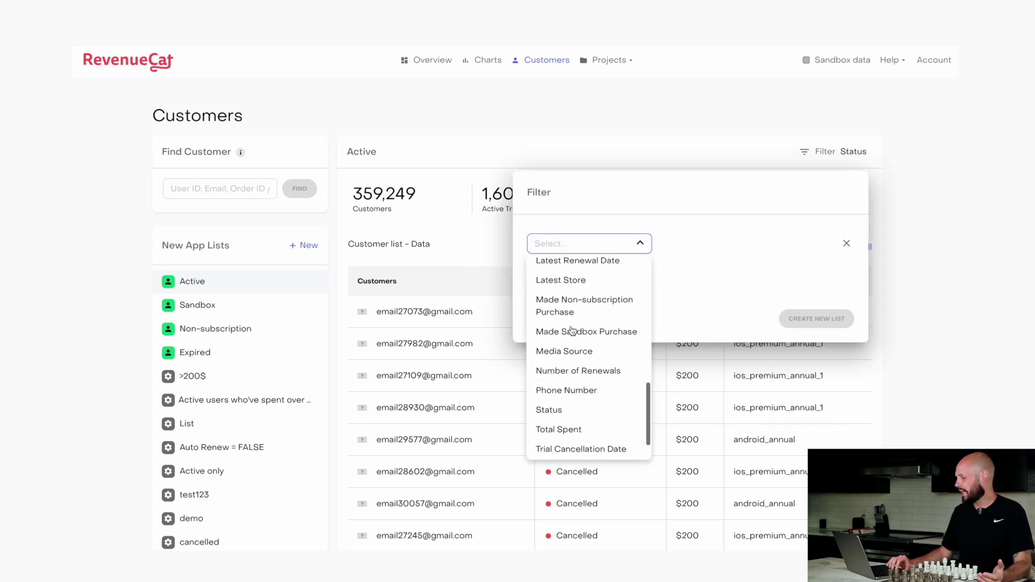
click(557, 369)
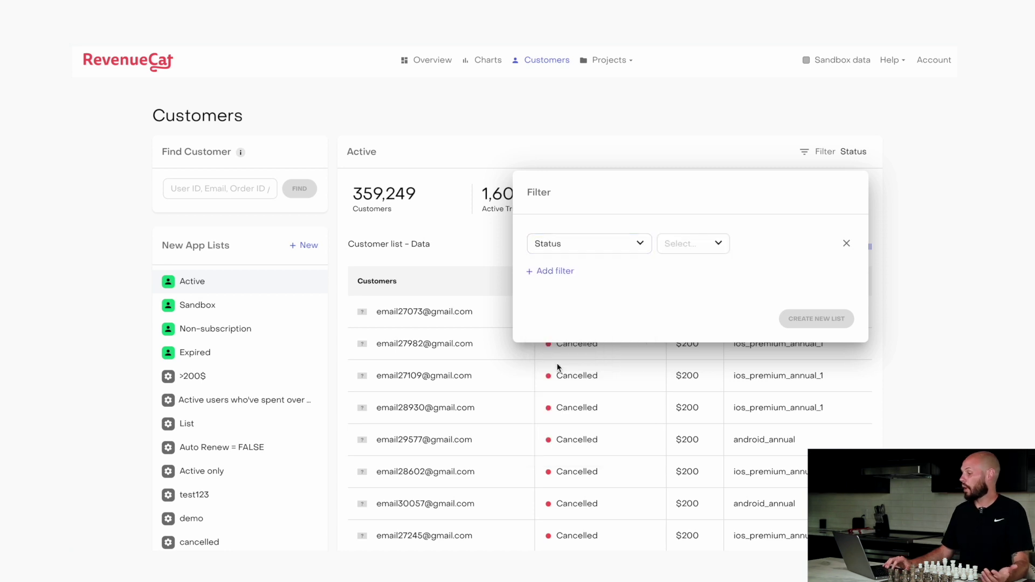
click(717, 245)
click(671, 271)
click(810, 247)
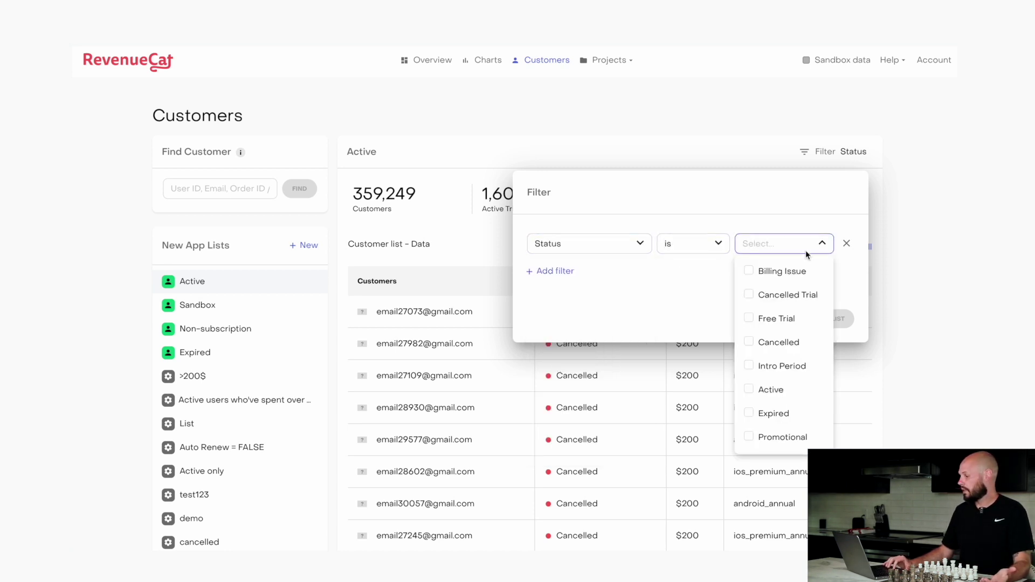
click(765, 390)
Add a Total Spent greater than 100 condition and proceed to save the list
click(557, 272)
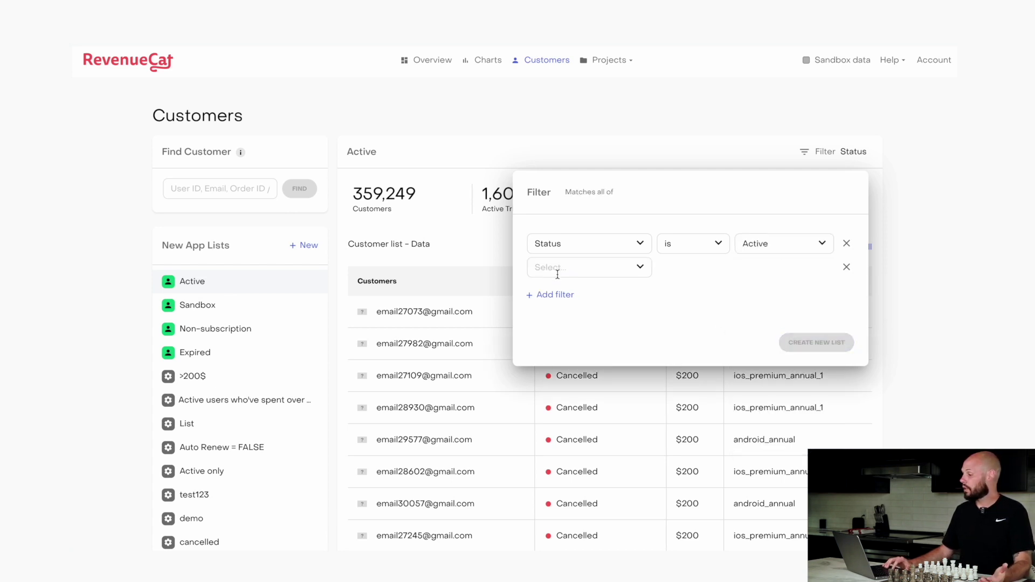
click(641, 275)
scroll(555, 421, down, 5)
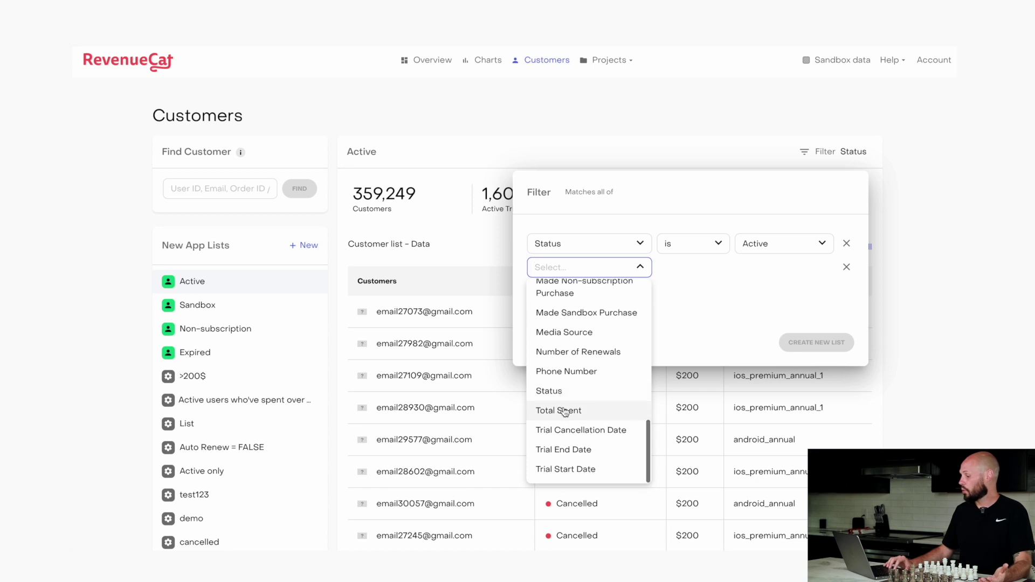
click(564, 412)
click(718, 275)
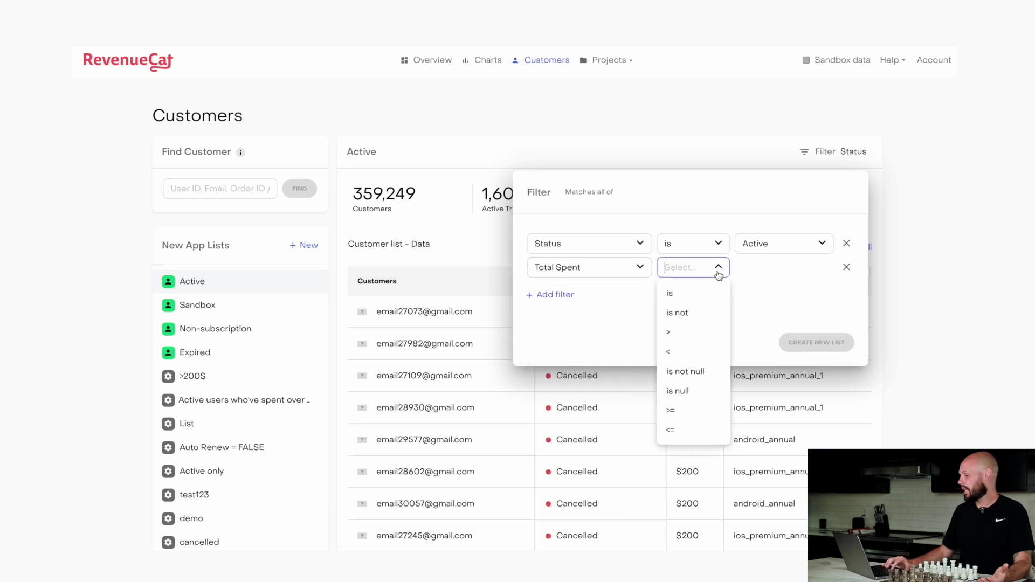
click(683, 329)
click(805, 268)
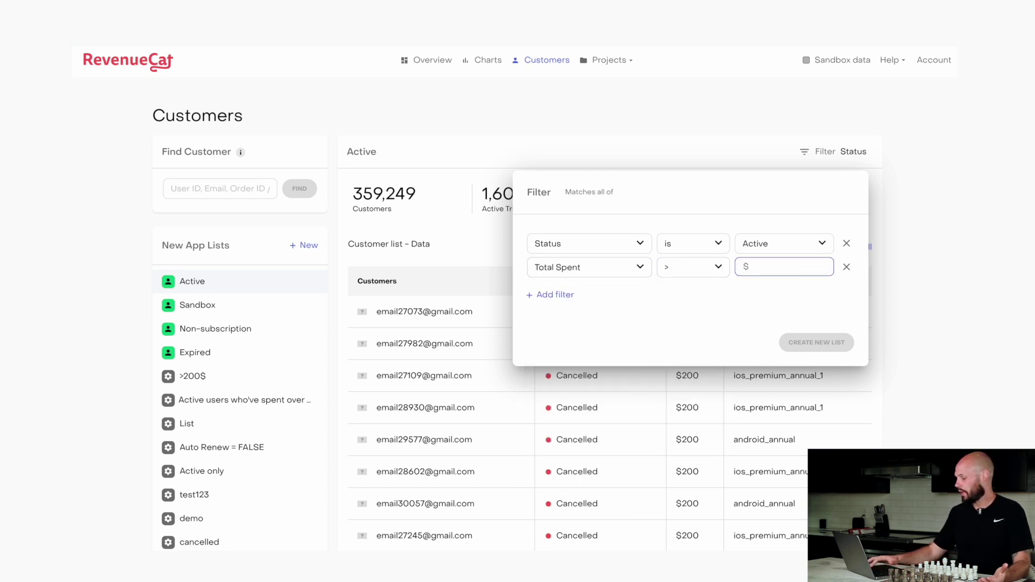
text(100)
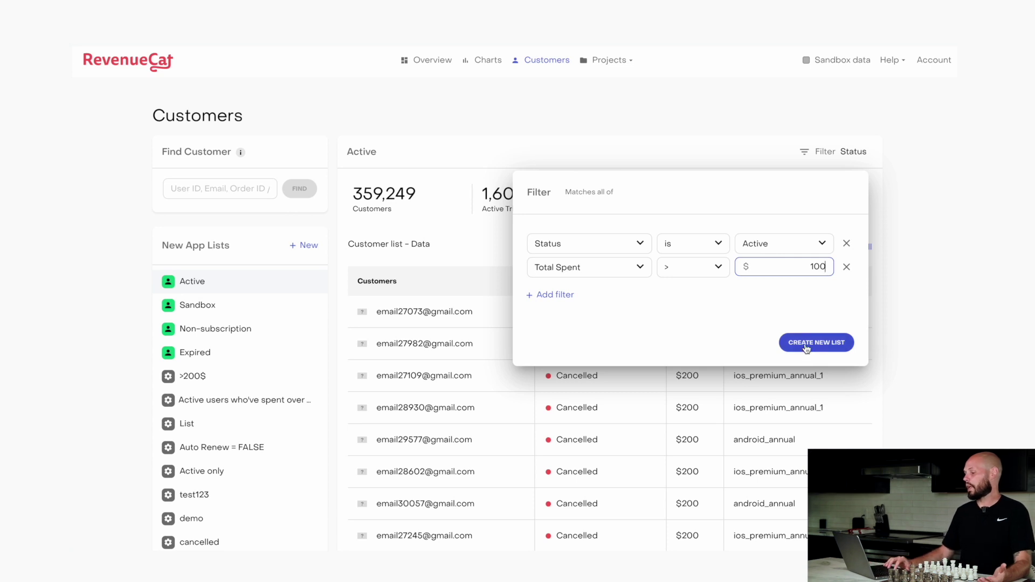
click(806, 346)
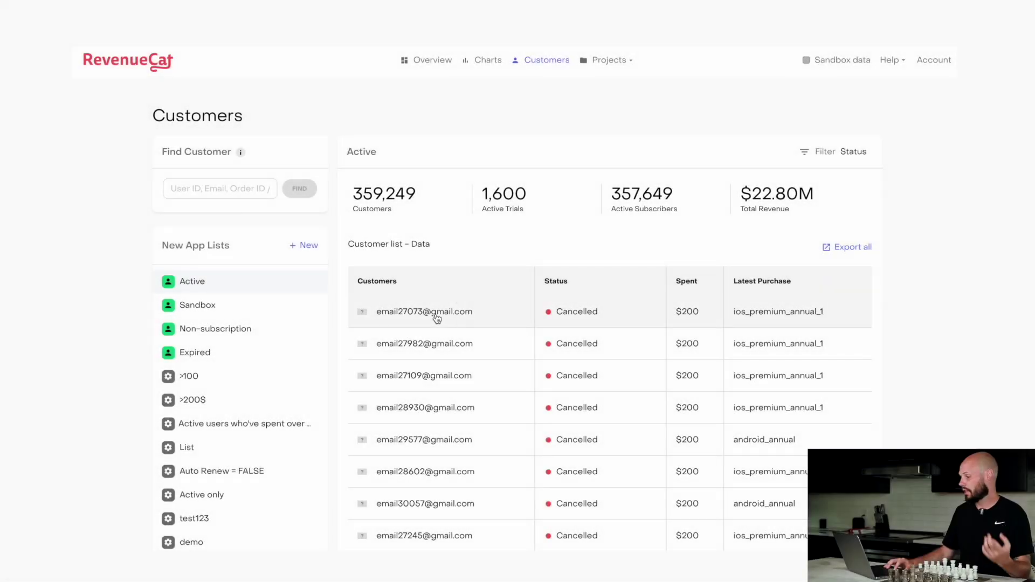
Open a customer's profile and scroll through its USD 199.98 spend and purchase history
click(436, 319)
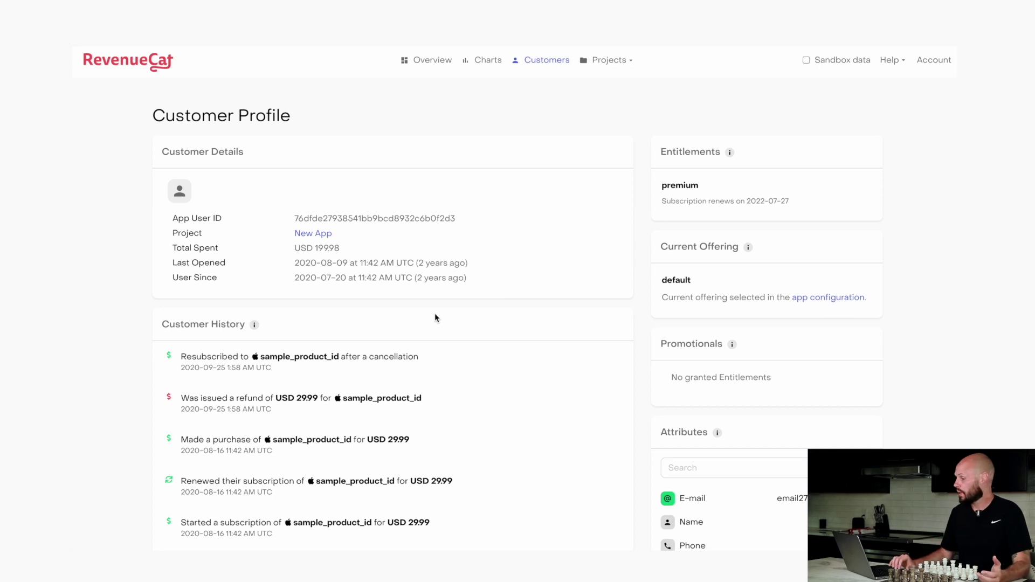
scroll(434, 312, down, 2)
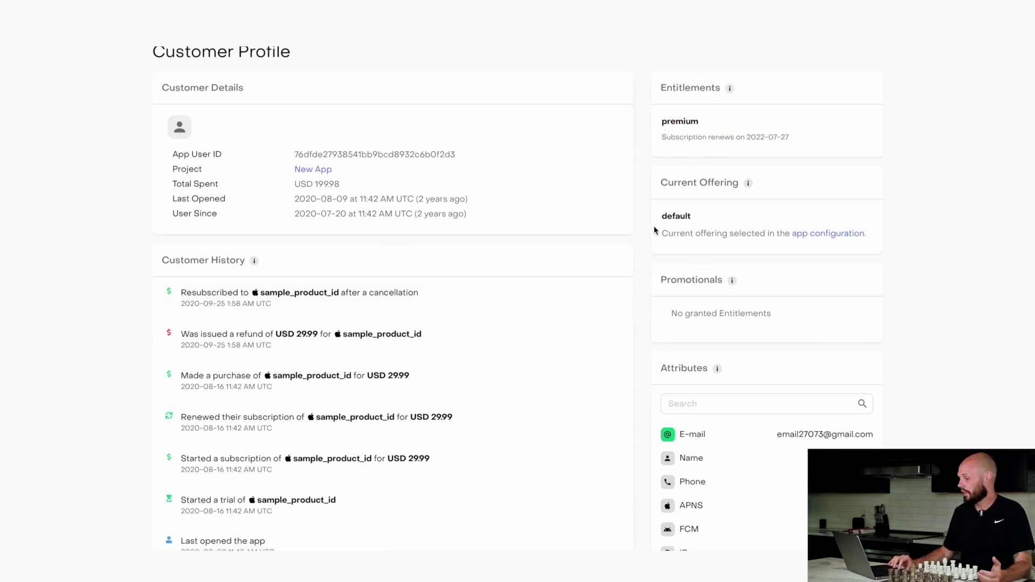
scroll(504, 408, down, 4)
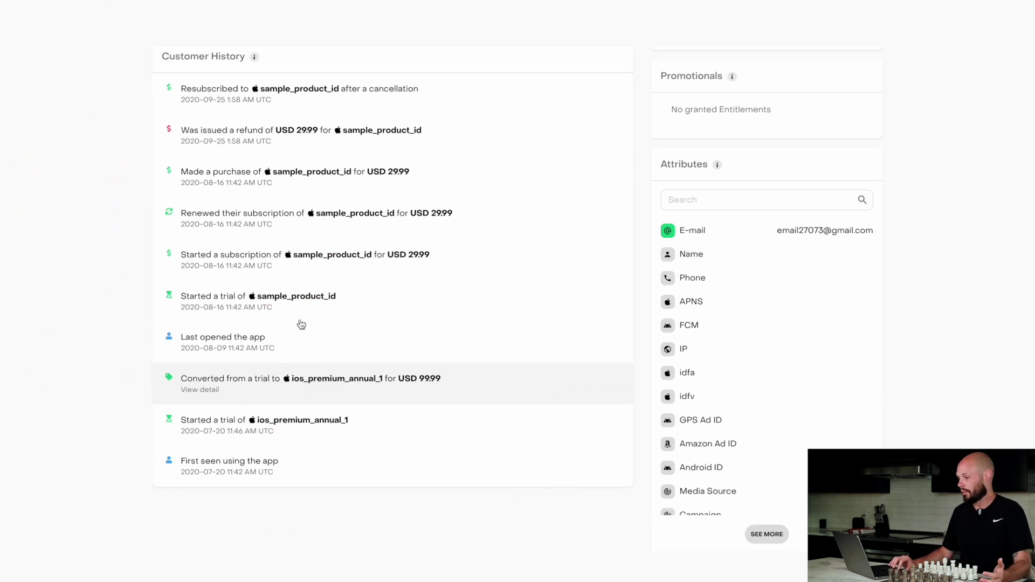
scroll(232, 186, up, 1)
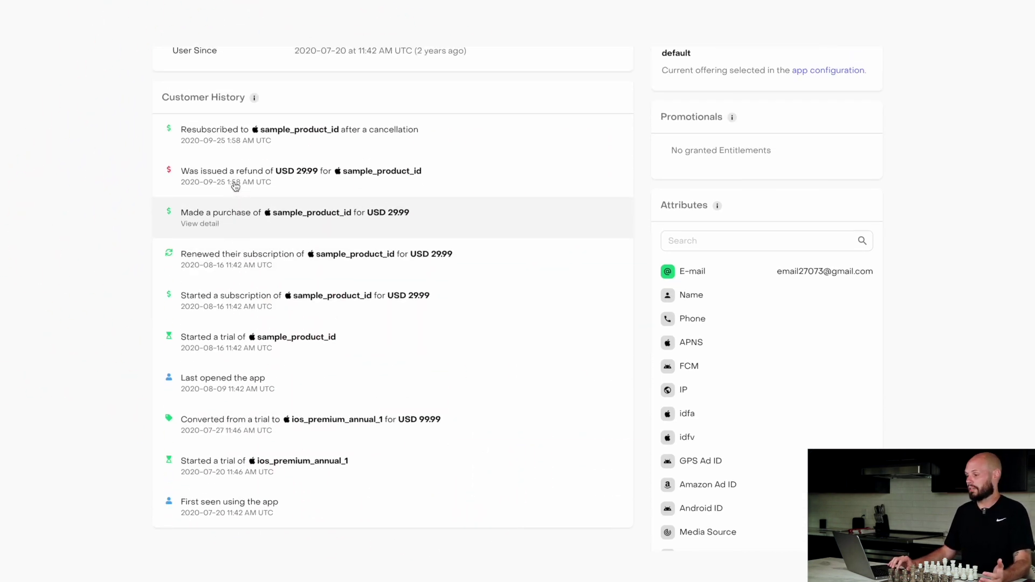
scroll(287, 226, up, 3)
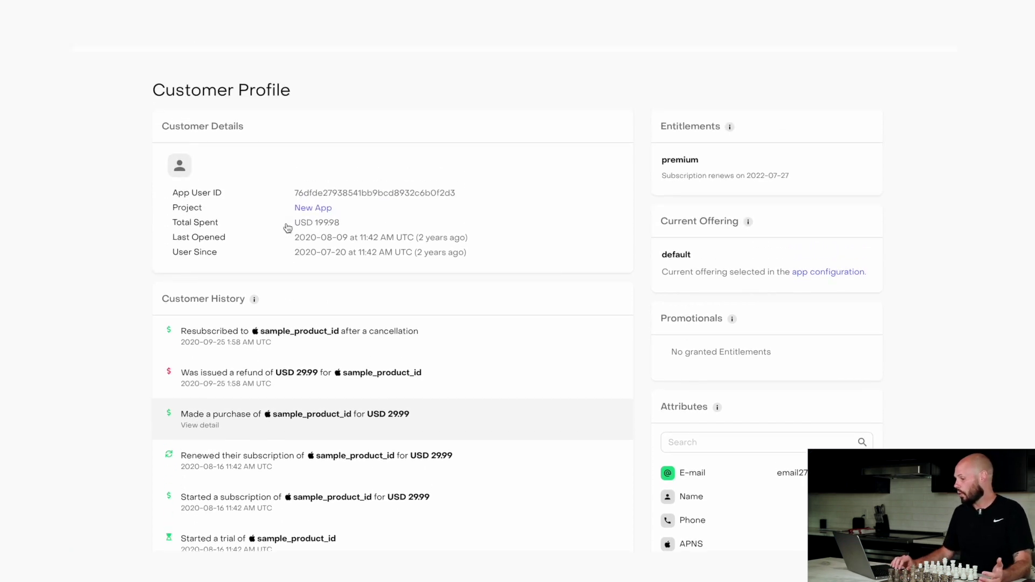
scroll(287, 227, down, 5)
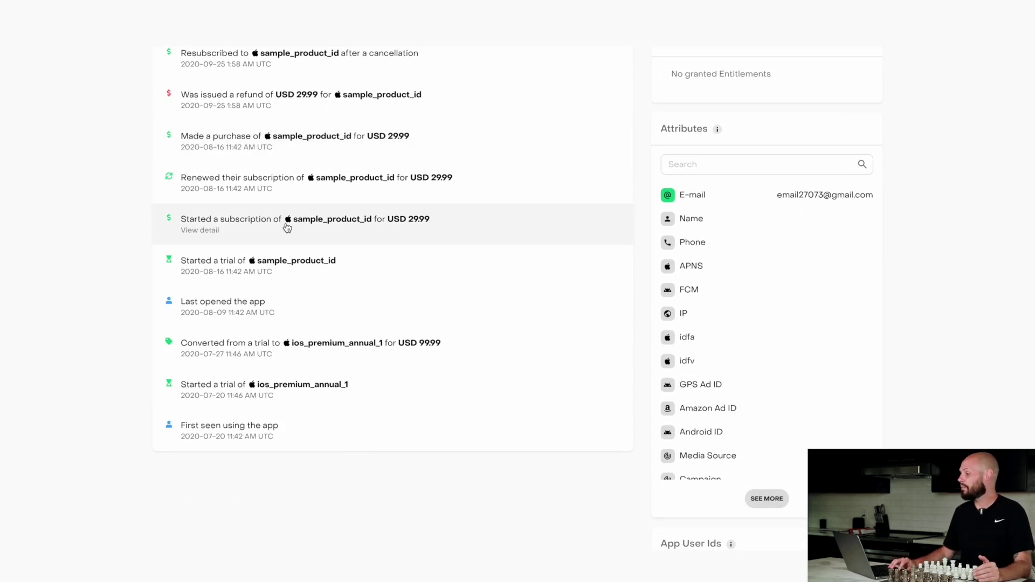
scroll(288, 226, up, 5)
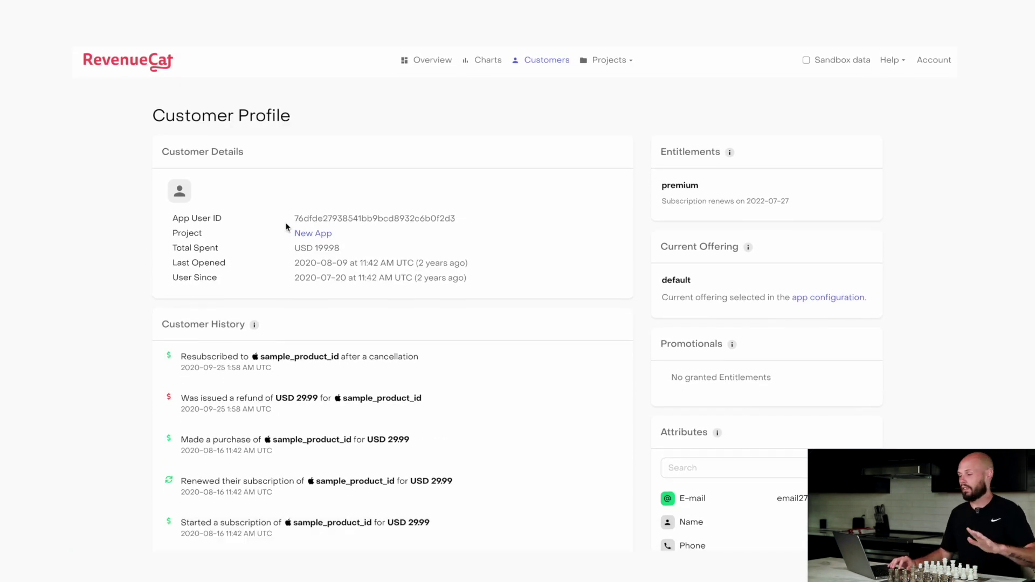